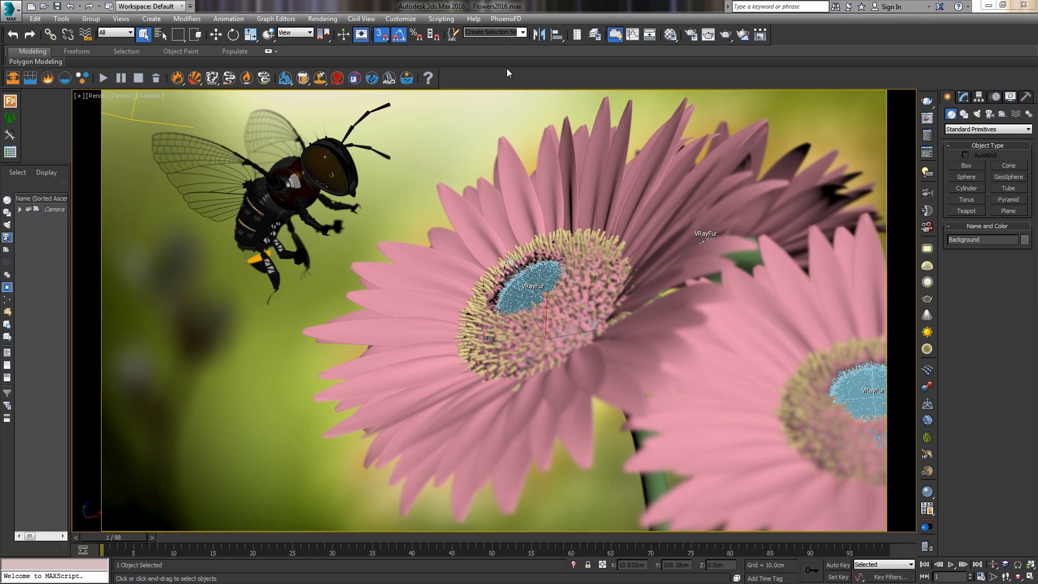
# Step: In the V-Ray frame buffer settings, set the raw image output to an OpenEXR file named Cryptomatte in the Cryptomatte folder
pyautogui.click(692, 36)
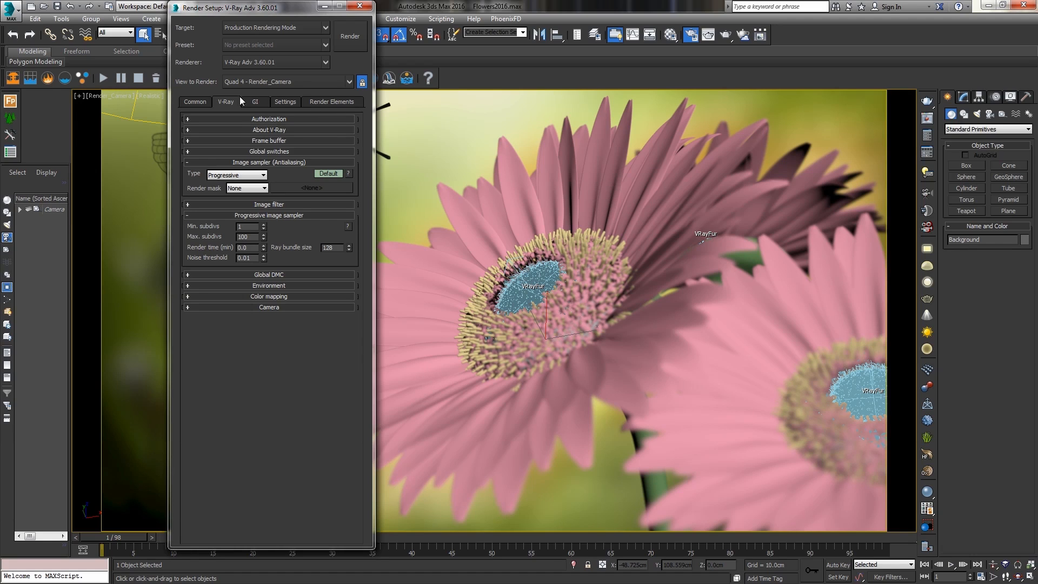
pyautogui.click(232, 142)
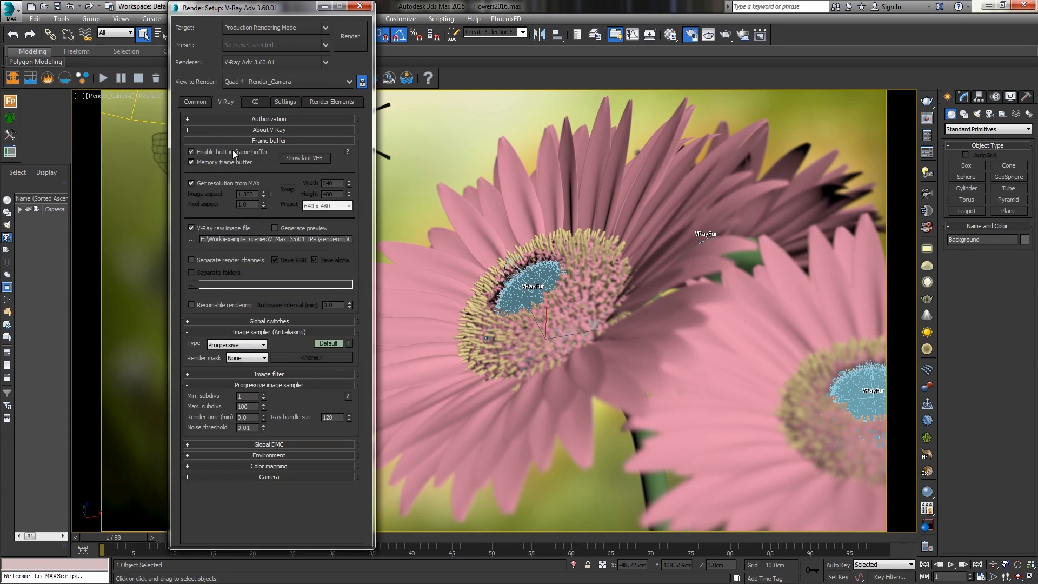
pyautogui.click(190, 239)
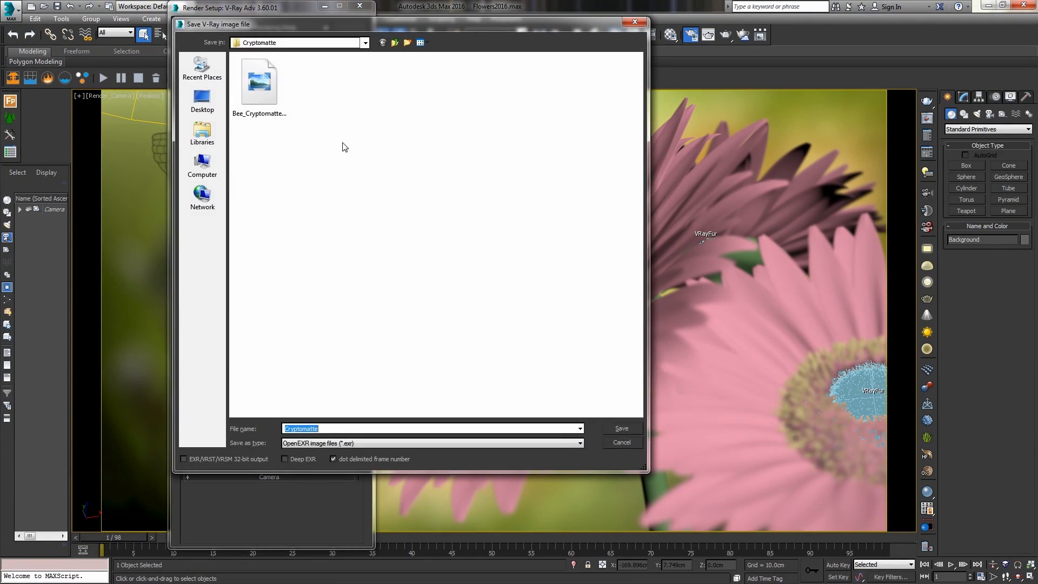
pyautogui.click(346, 447)
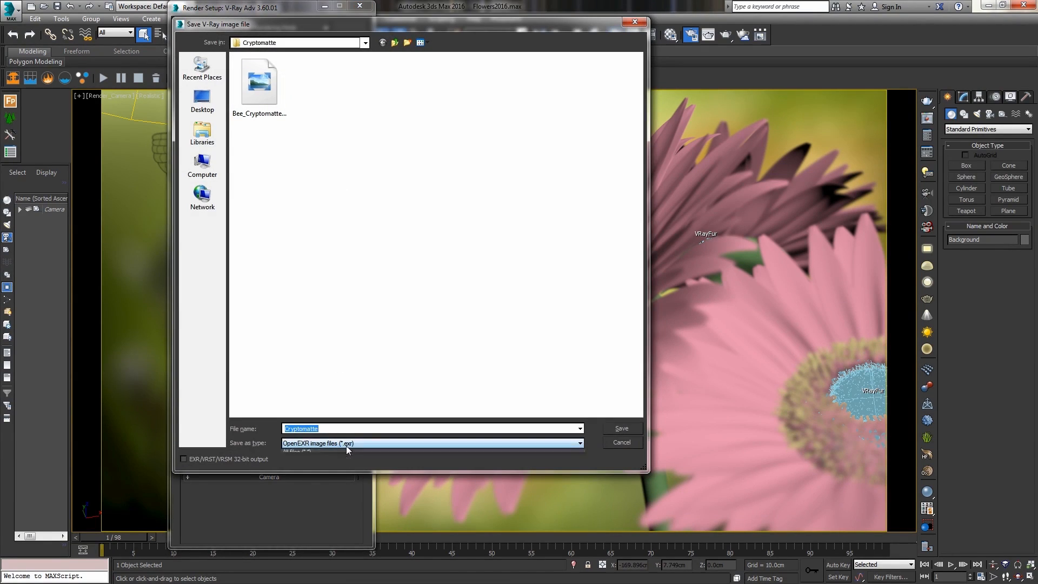
pyautogui.click(345, 454)
pyautogui.click(618, 431)
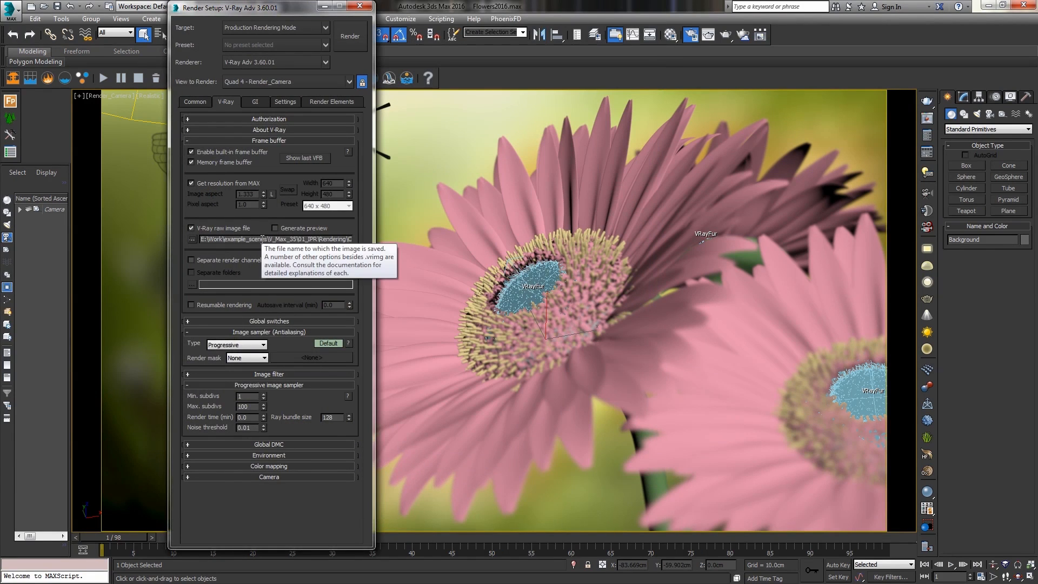
# Step: Set the V-Ray image sampler type to Bucket
pyautogui.click(225, 141)
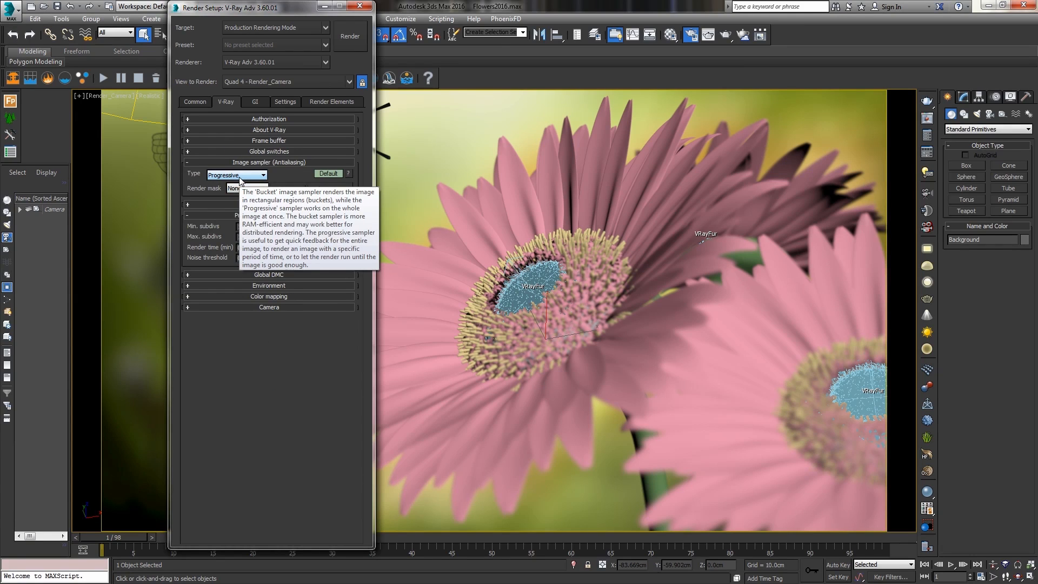
pyautogui.click(240, 177)
pyautogui.click(238, 183)
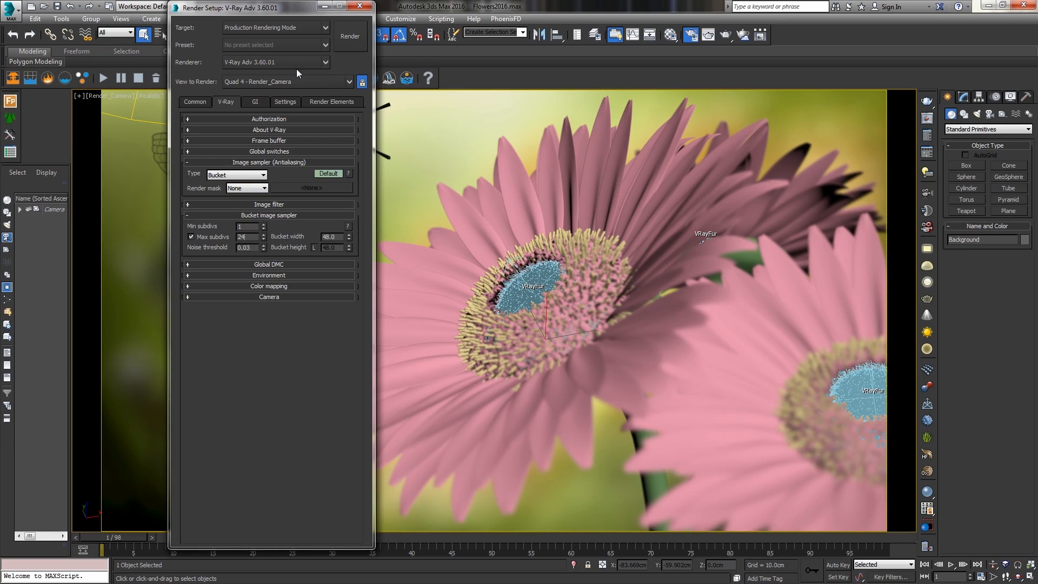
# Step: Look through the parameters of the four existing Cryptomatte render elements, ending on the node name element
pyautogui.click(317, 102)
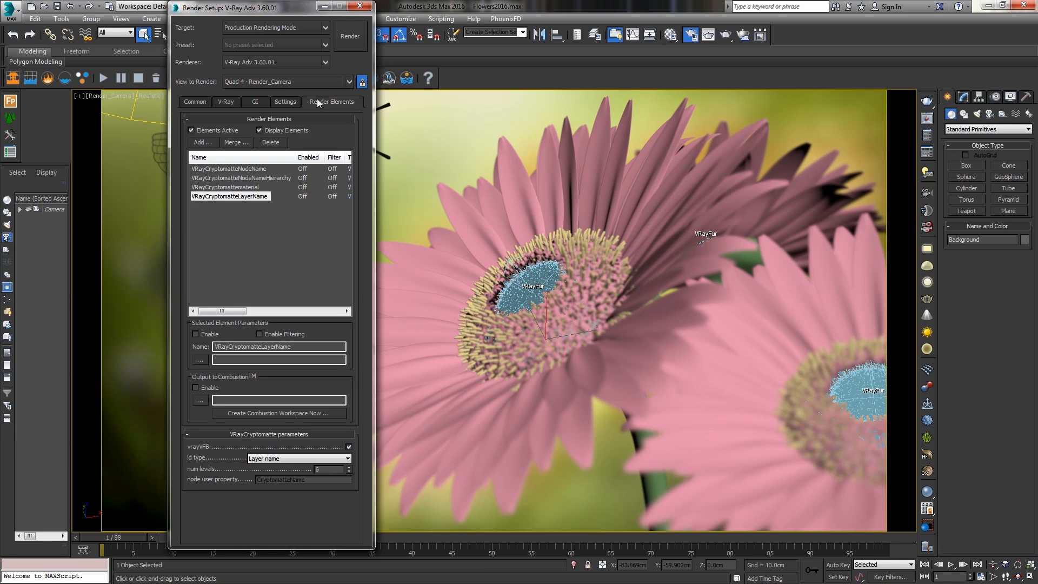
pyautogui.click(211, 168)
pyautogui.click(214, 177)
pyautogui.click(216, 187)
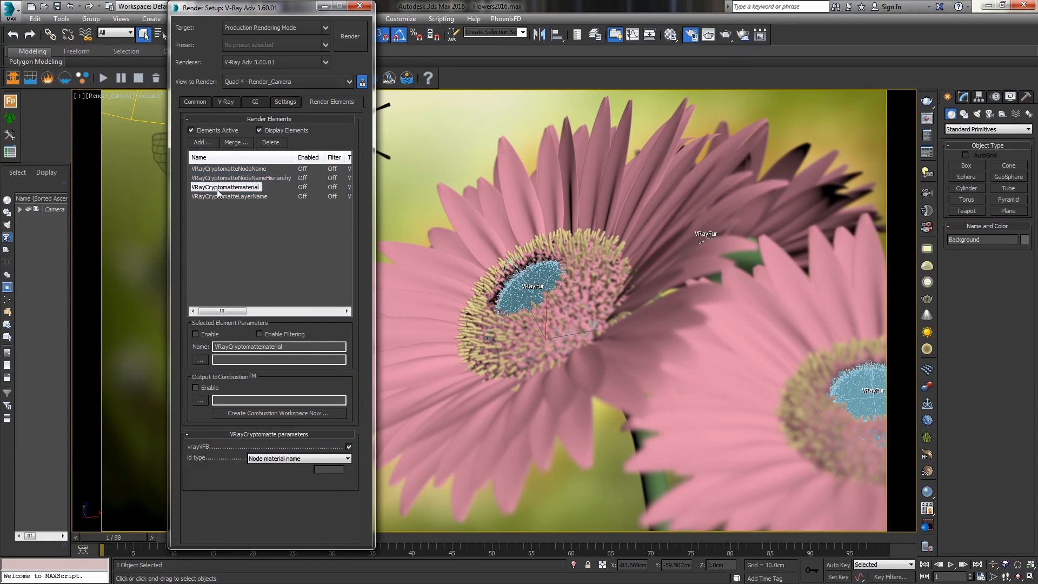
pyautogui.click(219, 197)
pyautogui.click(217, 169)
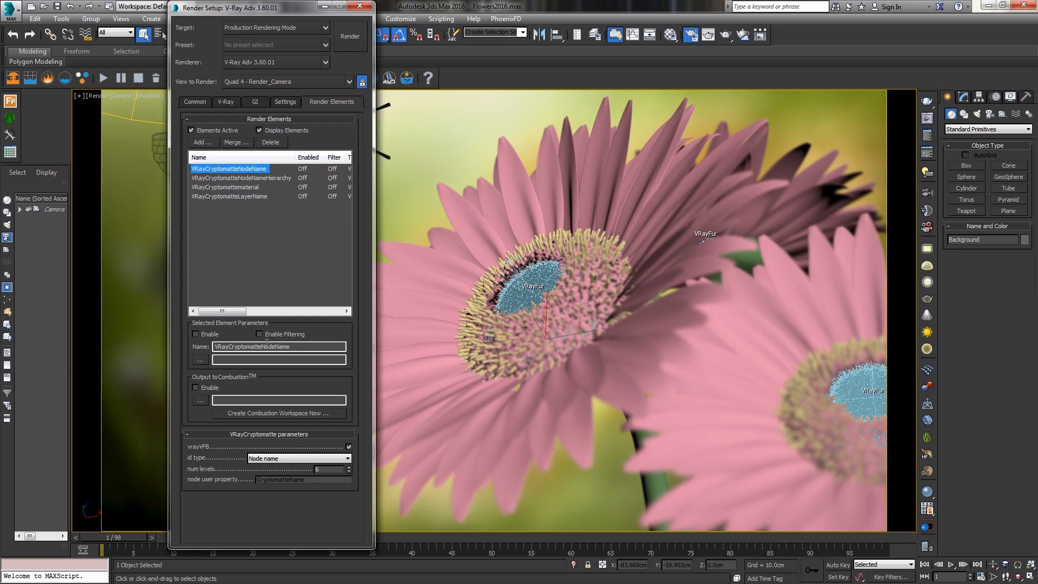
# Step: Examine the available Cryptomatte ID types and compare the one used by each node name, hierarchy, material and layer element
pyautogui.click(325, 459)
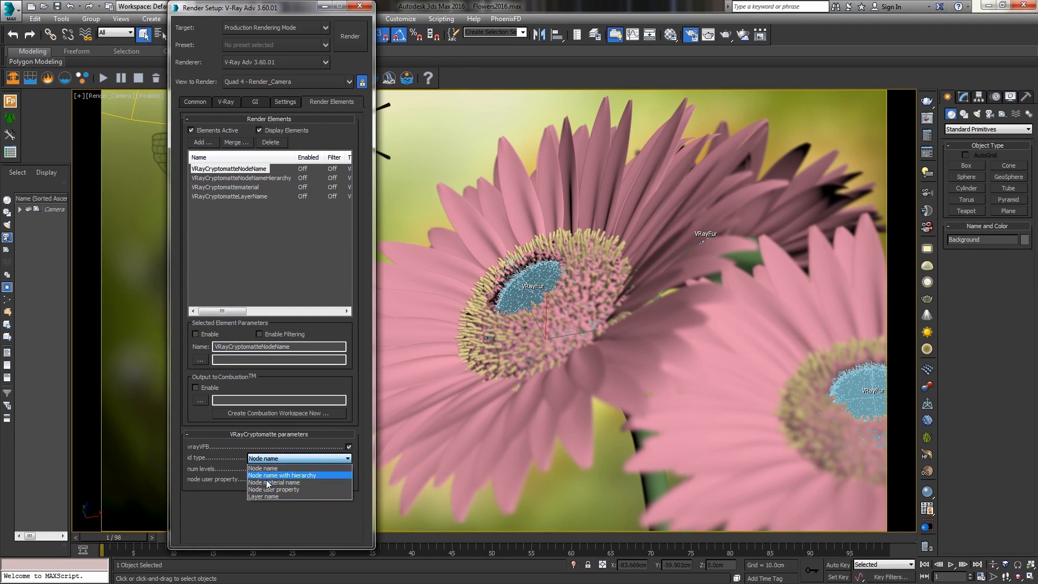
pyautogui.click(242, 175)
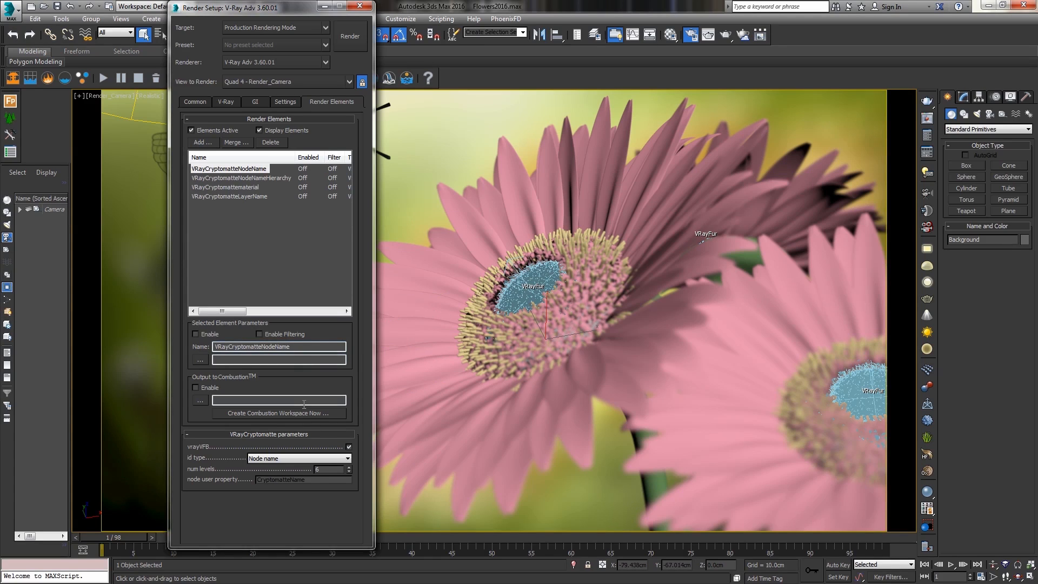
pyautogui.click(317, 459)
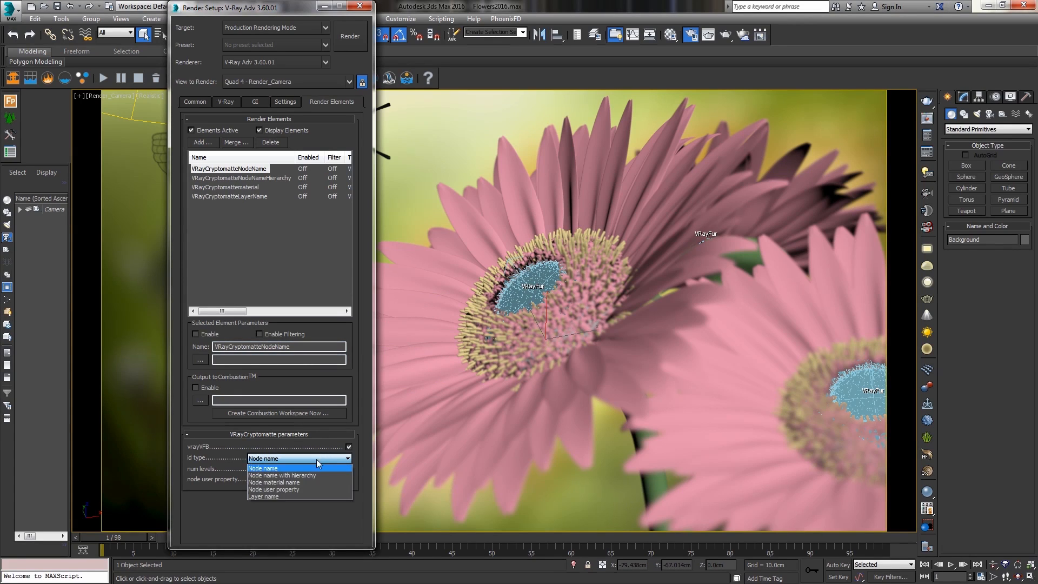
pyautogui.click(234, 178)
pyautogui.click(233, 177)
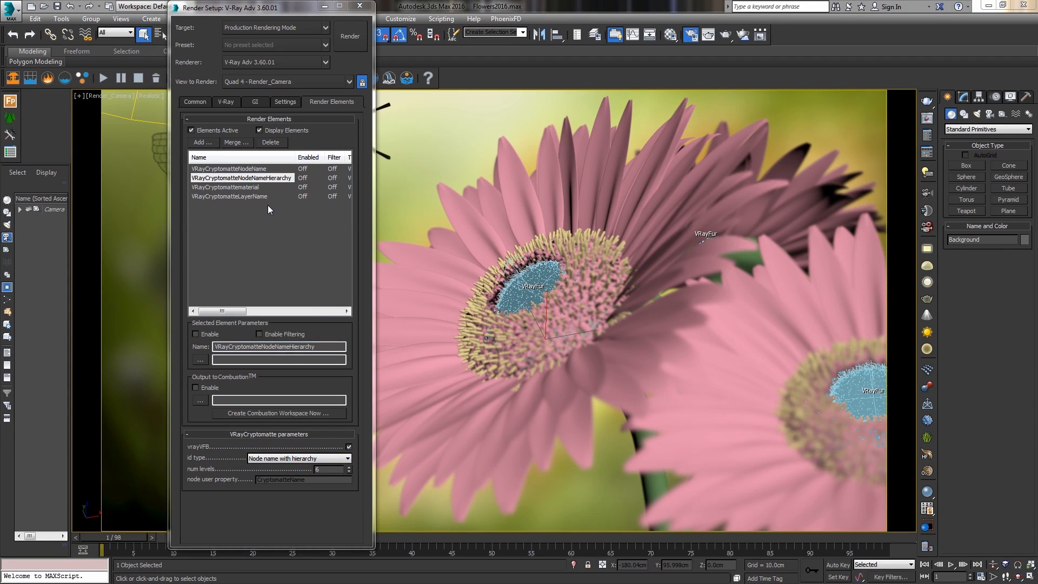
pyautogui.click(242, 189)
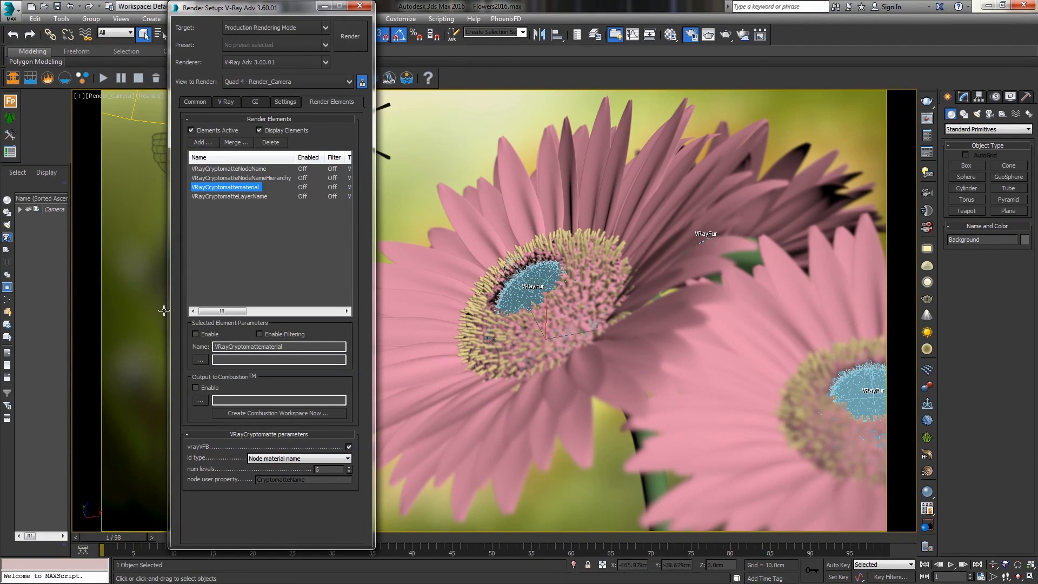
pyautogui.click(228, 197)
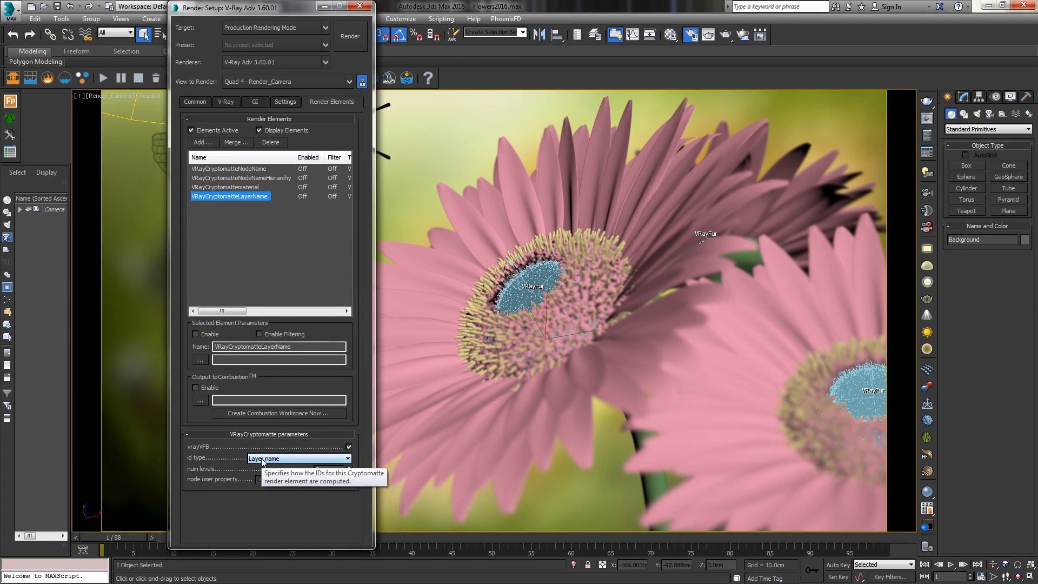
# Step: Examine the nested Scene and Flowers layers in the Layer Explorer and close it
pyautogui.click(593, 36)
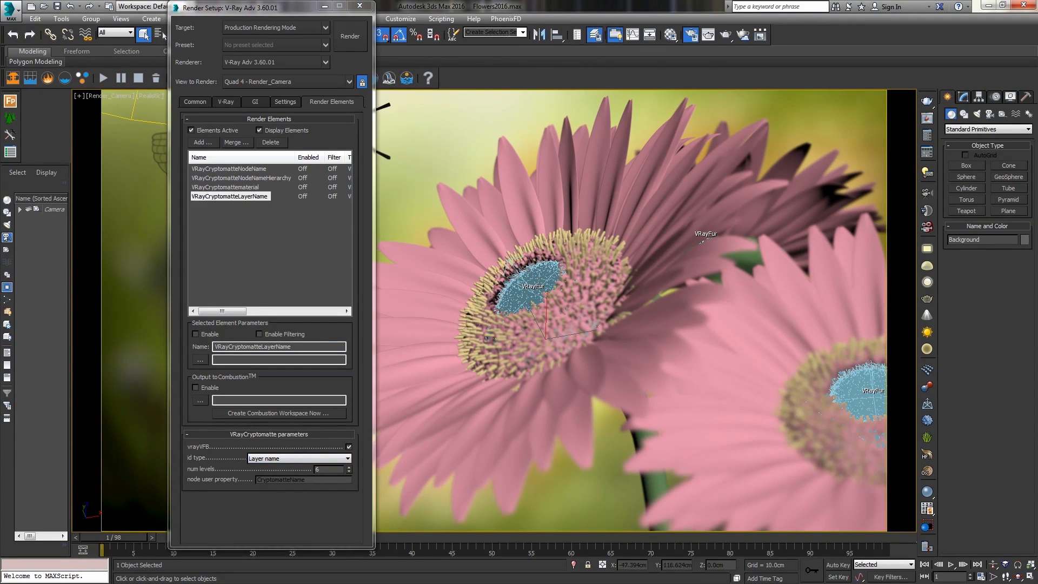
pyautogui.moveTo(0, 201); pyautogui.dragTo(258, 201)
pyautogui.click(249, 178)
pyautogui.moveTo(229, 206); pyautogui.dragTo(594, 140)
pyautogui.click(500, 220)
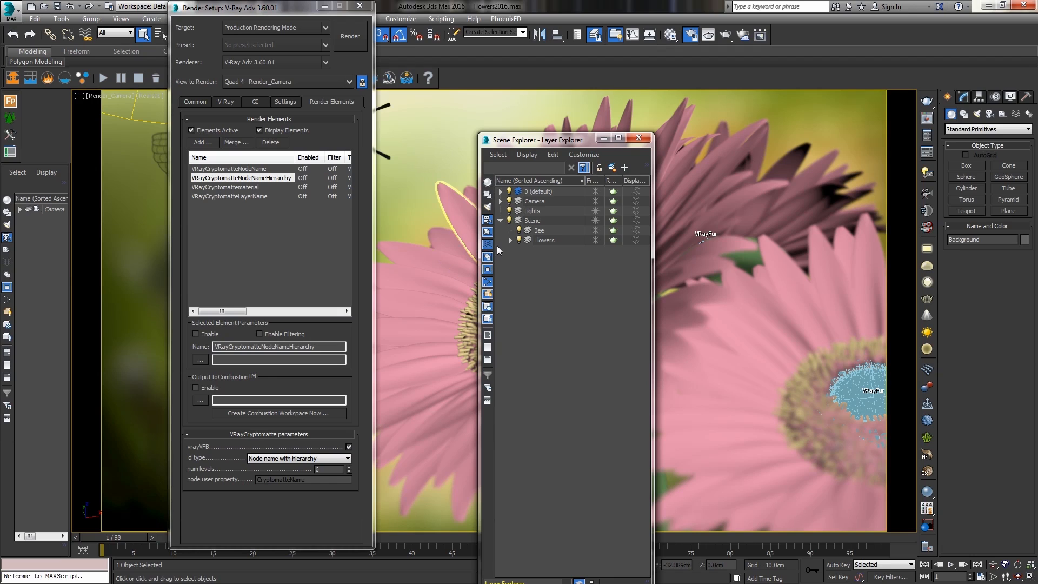
pyautogui.click(510, 240)
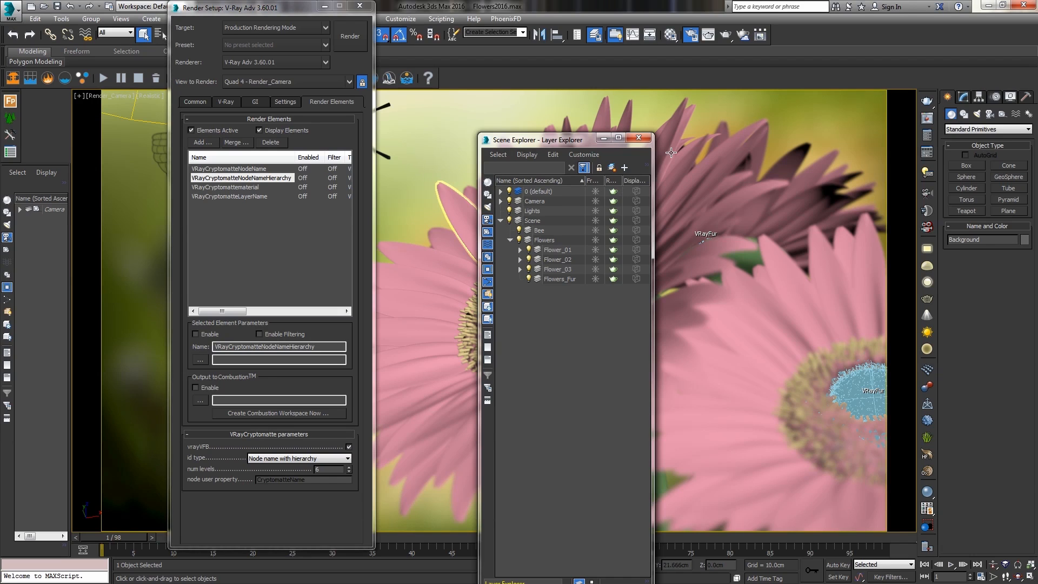
pyautogui.click(639, 138)
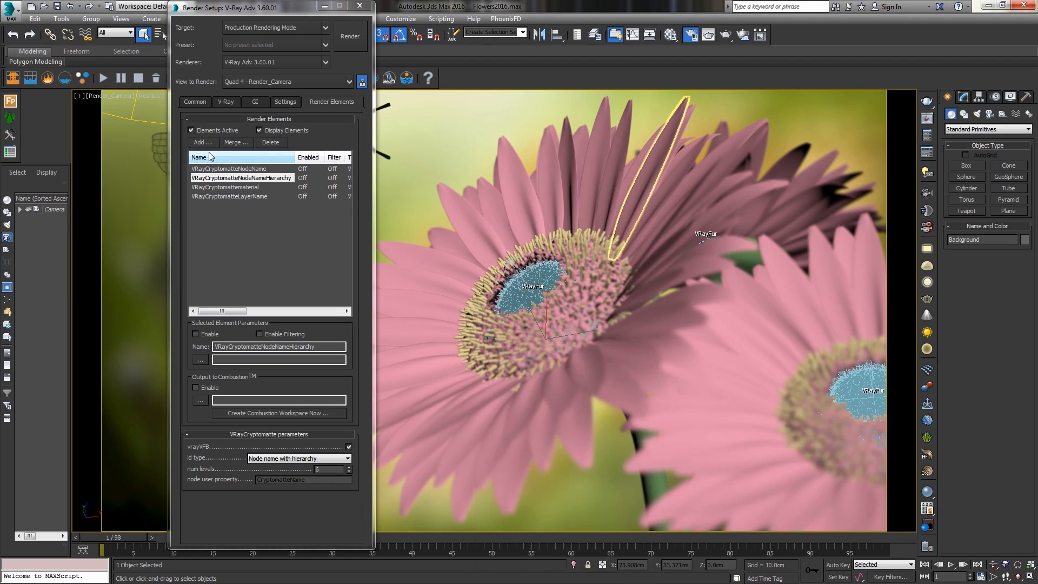
# Step: Add a VRayCryptomatte render element and set its ID type to Node user property
pyautogui.click(203, 143)
pyautogui.click(207, 233)
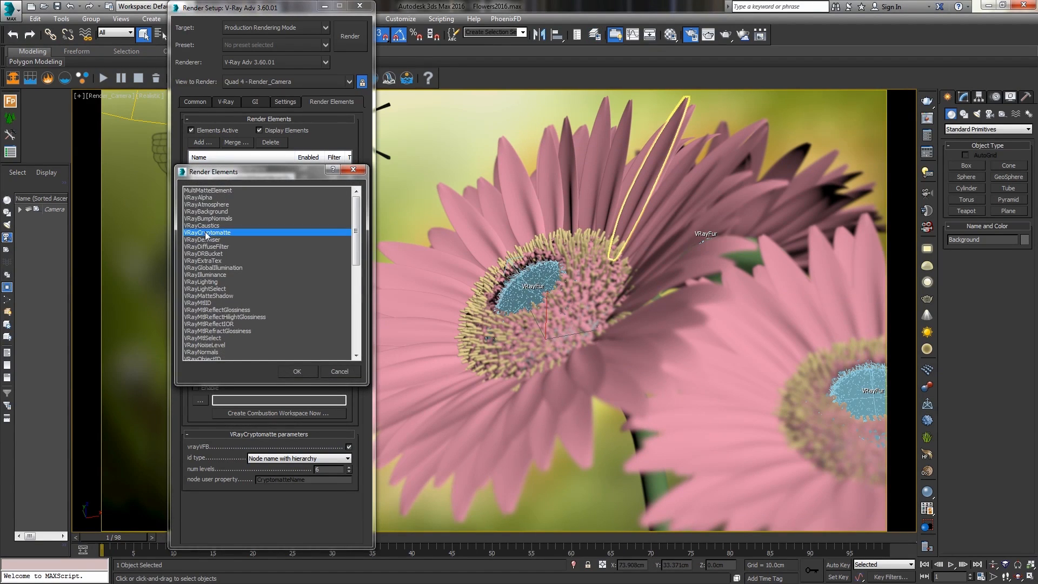
pyautogui.doubleClick(207, 233)
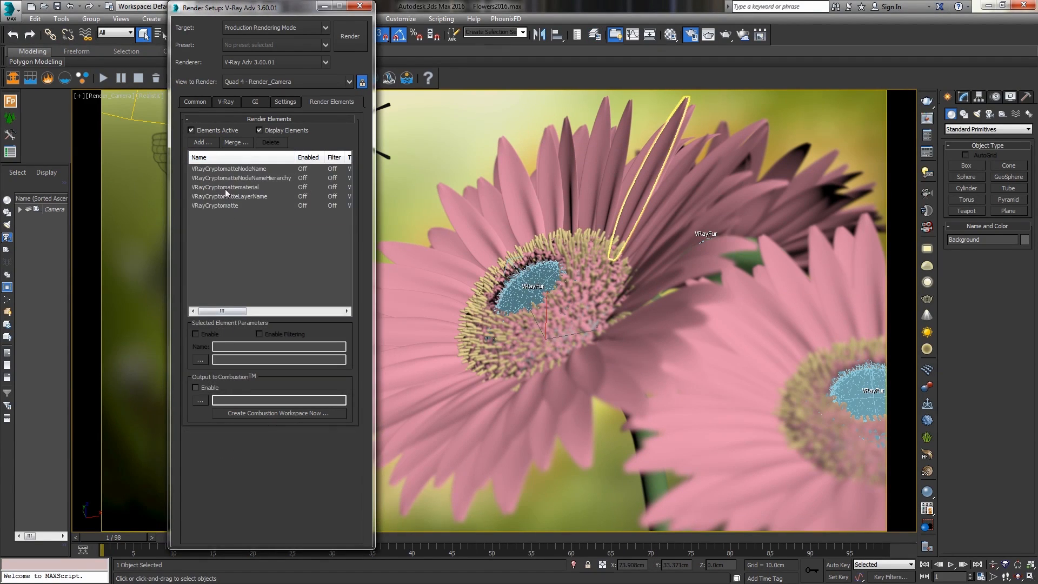
pyautogui.click(215, 206)
pyautogui.click(287, 458)
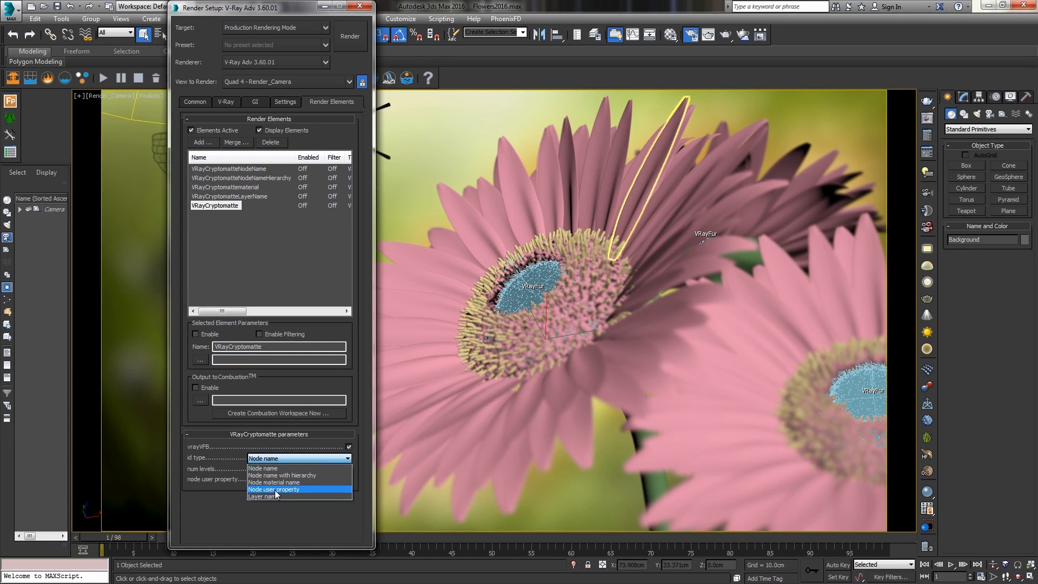
pyautogui.click(275, 489)
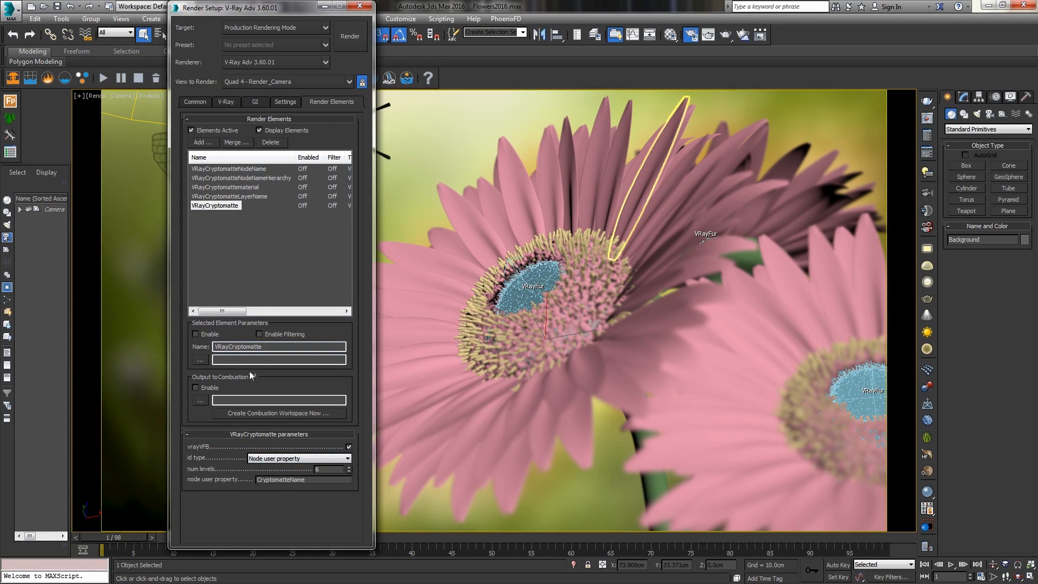
# Step: Rename the new Cryptomatte element VRayCryptomatteUserProp
pyautogui.doubleClick(273, 345)
pyautogui.click(273, 344)
pyautogui.write('UserProp')
# Step: Set the element's node user property to petalSelection and copy that property name
pyautogui.doubleClick(286, 479)
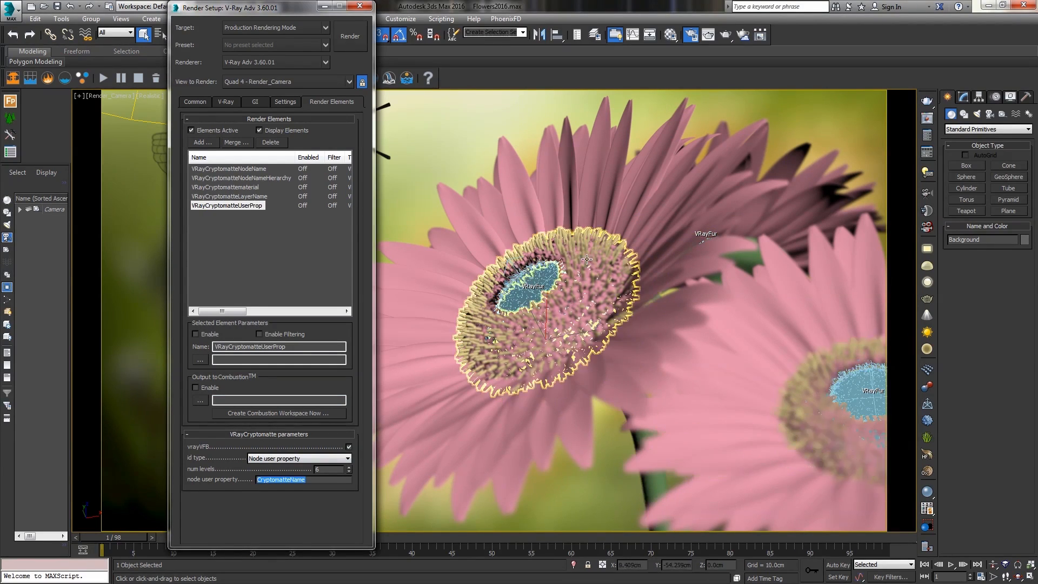
pyautogui.moveTo(249, 8); pyautogui.dragTo(245, 78)
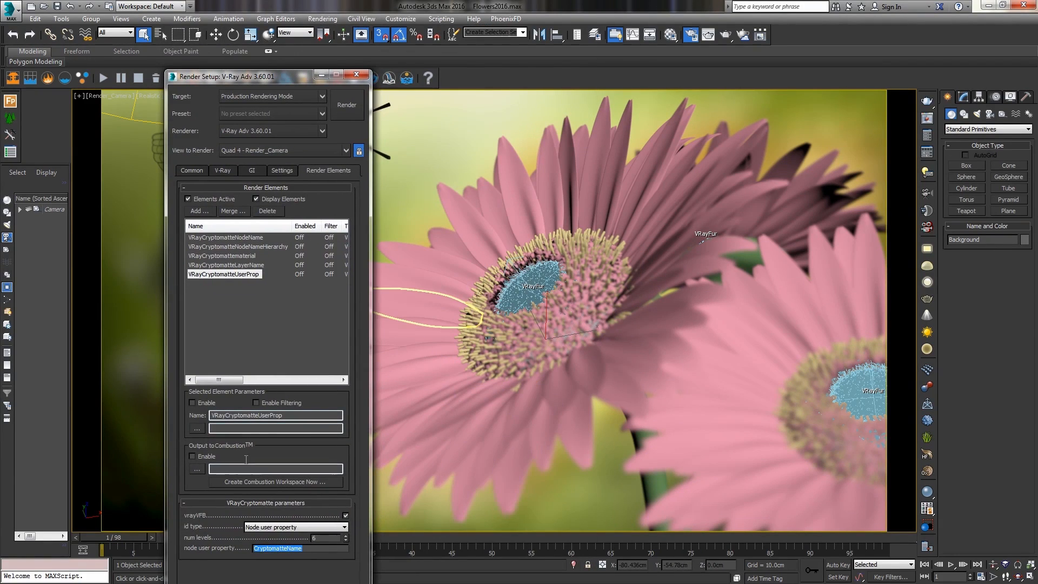
pyautogui.moveTo(308, 548); pyautogui.dragTo(252, 547)
pyautogui.write('peta')
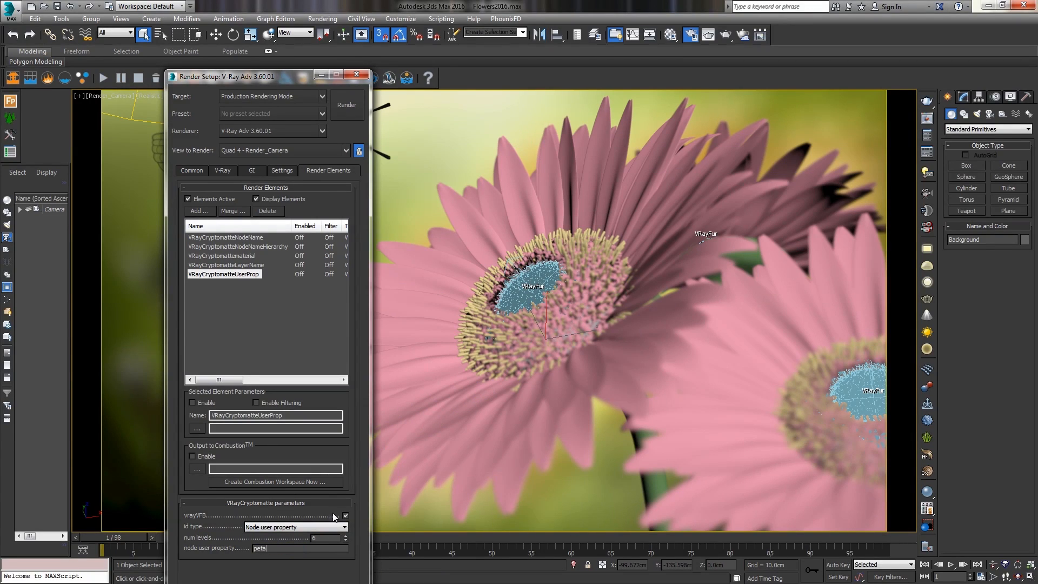
pyautogui.write('lSelection')
pyautogui.press('Return')
pyautogui.hotkey('ctrl', 'c')
# Step: Move the render settings aside and select ten separate petals spread around the large central flower
pyautogui.moveTo(297, 76); pyautogui.dragTo(120, 78)
pyautogui.click(404, 271)
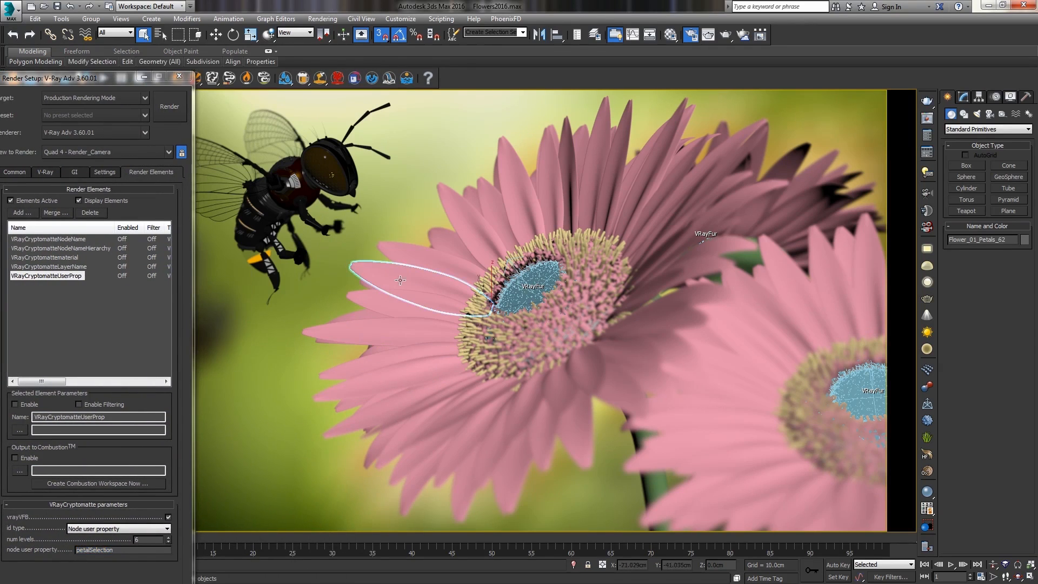
pyautogui.keyDown('ctrl'); pyautogui.click(408, 342); pyautogui.keyUp('ctrl')
pyautogui.keyDown('ctrl'); pyautogui.click(432, 373); pyautogui.keyUp('ctrl')
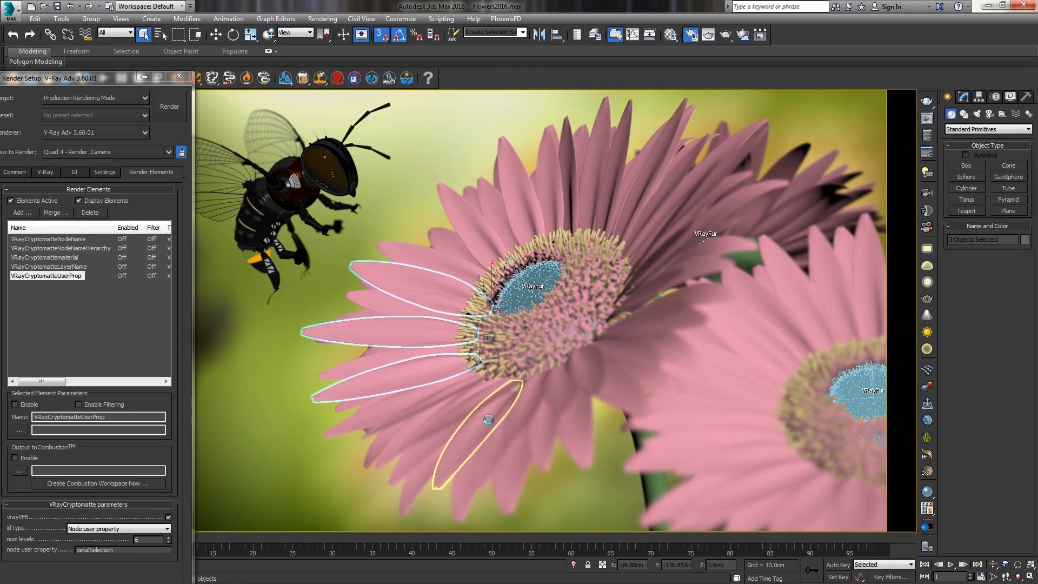
pyautogui.keyDown('ctrl'); pyautogui.click(476, 432); pyautogui.keyUp('ctrl')
pyautogui.keyDown('ctrl'); pyautogui.click(547, 419); pyautogui.keyUp('ctrl')
pyautogui.keyDown('ctrl'); pyautogui.click(699, 223); pyautogui.keyUp('ctrl')
pyautogui.keyDown('ctrl'); pyautogui.click(655, 173); pyautogui.keyUp('ctrl')
pyautogui.keyDown('ctrl'); pyautogui.click(595, 173); pyautogui.keyUp('ctrl')
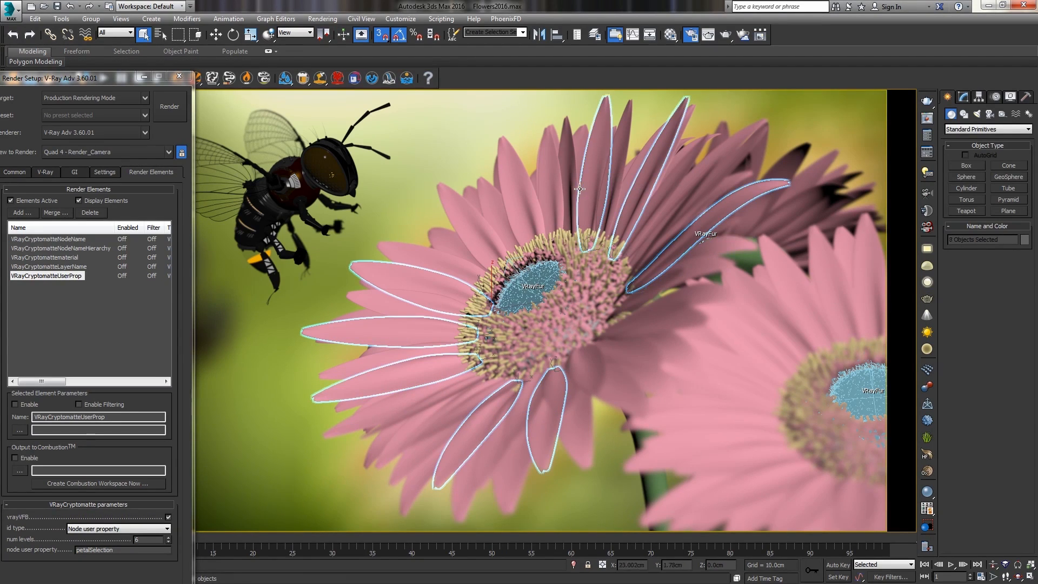
pyautogui.keyDown('ctrl'); pyautogui.click(522, 200); pyautogui.keyUp('ctrl')
pyautogui.keyDown('ctrl'); pyautogui.click(471, 229); pyautogui.keyUp('ctrl')
# Step: Add five petals of the foreground flower beside the central one to the selection
pyautogui.keyDown('ctrl'); pyautogui.click(776, 316); pyautogui.keyUp('ctrl')
pyautogui.keyDown('ctrl'); pyautogui.click(714, 412); pyautogui.keyUp('ctrl')
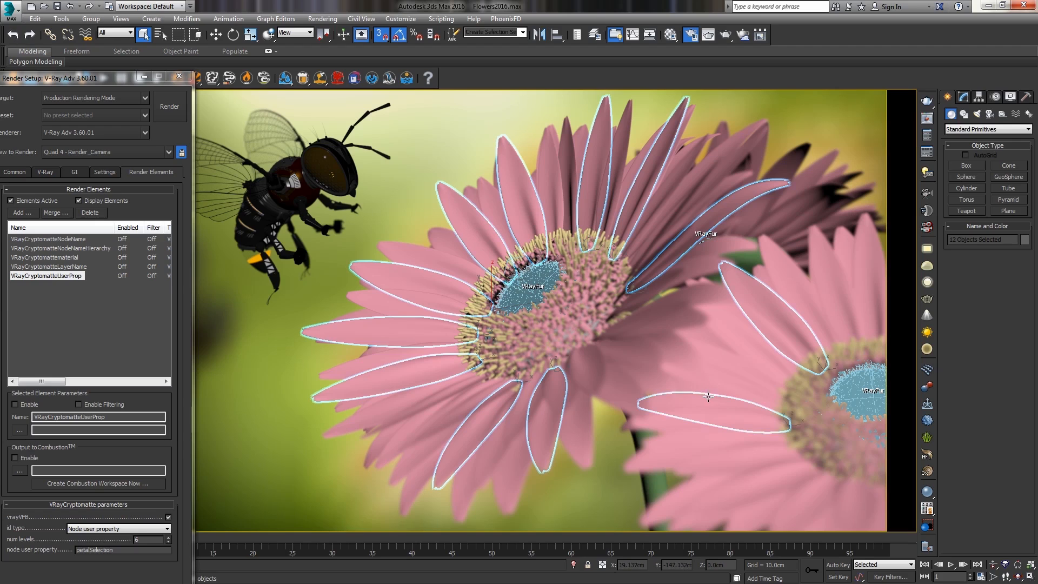
pyautogui.keyDown('ctrl'); pyautogui.click(762, 492); pyautogui.keyUp('ctrl')
pyautogui.keyDown('ctrl'); pyautogui.click(857, 503); pyautogui.keyUp('ctrl')
pyautogui.keyDown('ctrl'); pyautogui.click(871, 303); pyautogui.keyUp('ctrl')
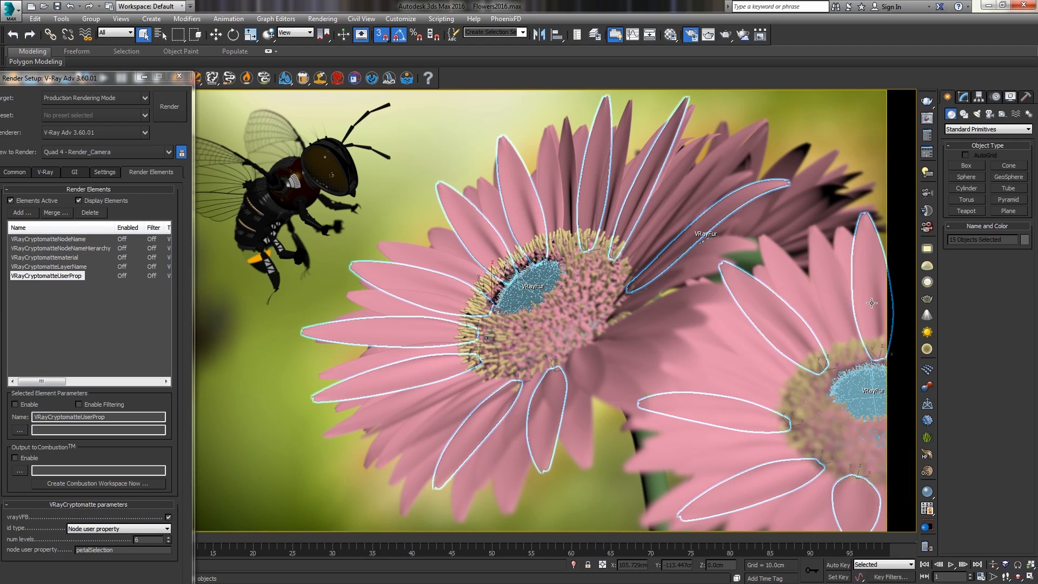
# Step: Paste the copied petalSelection property into the user-defined object properties of the 15 selected petals
pyautogui.rightClick(787, 320)
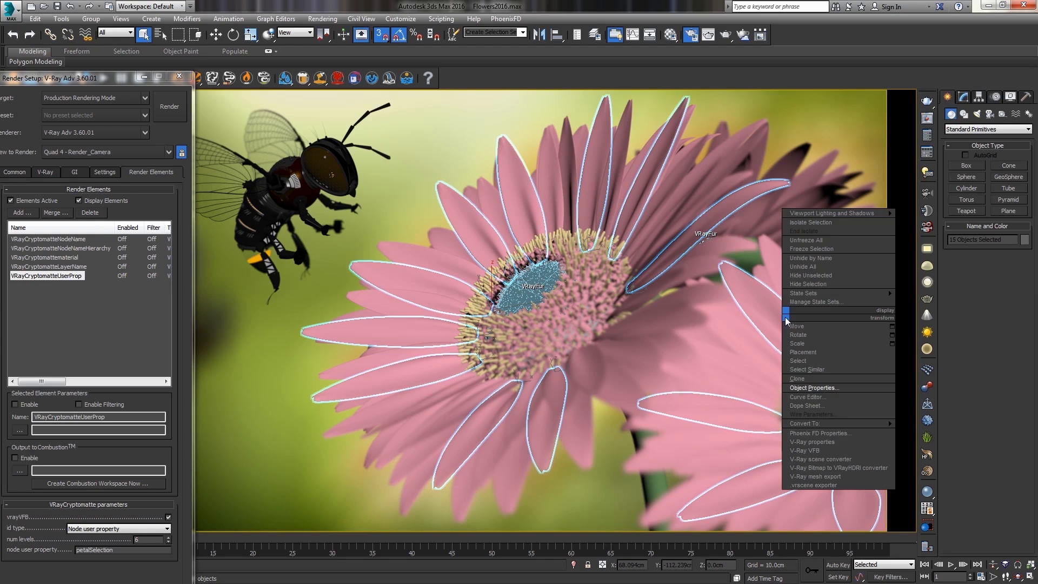
pyautogui.click(811, 390)
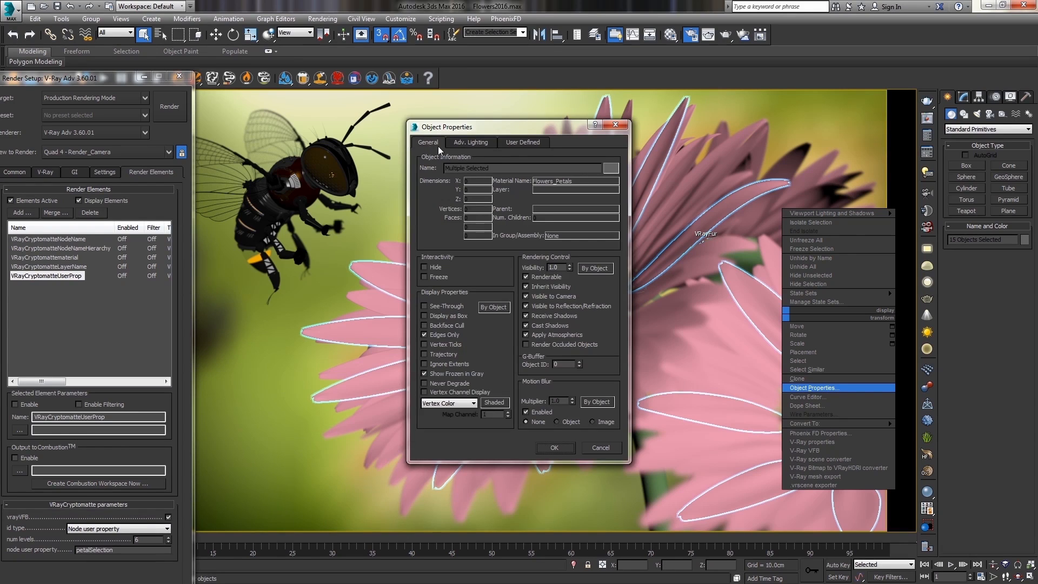
pyautogui.click(517, 143)
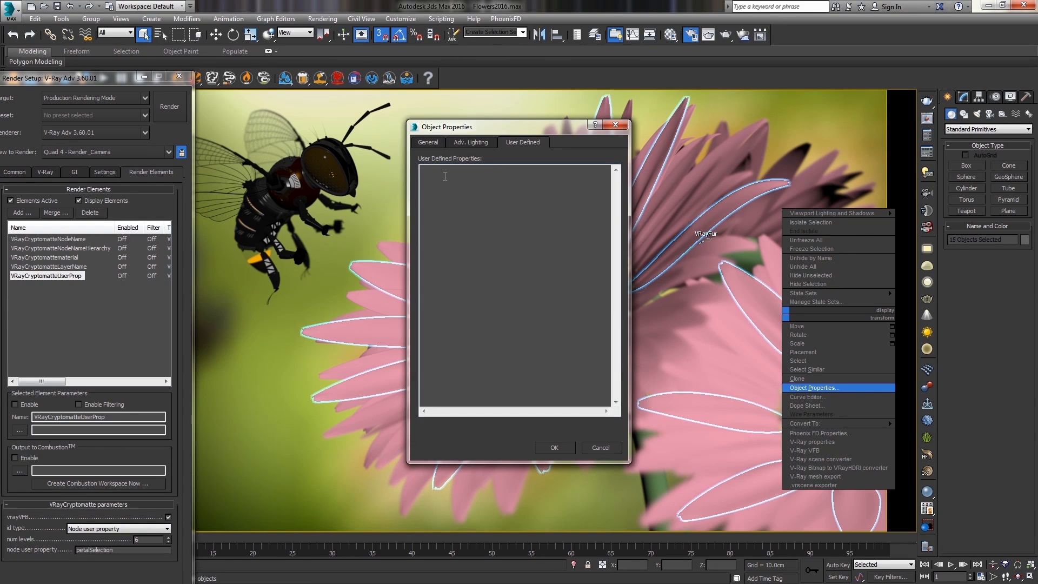
pyautogui.hotkey('ctrl', 'v')
pyautogui.click(559, 446)
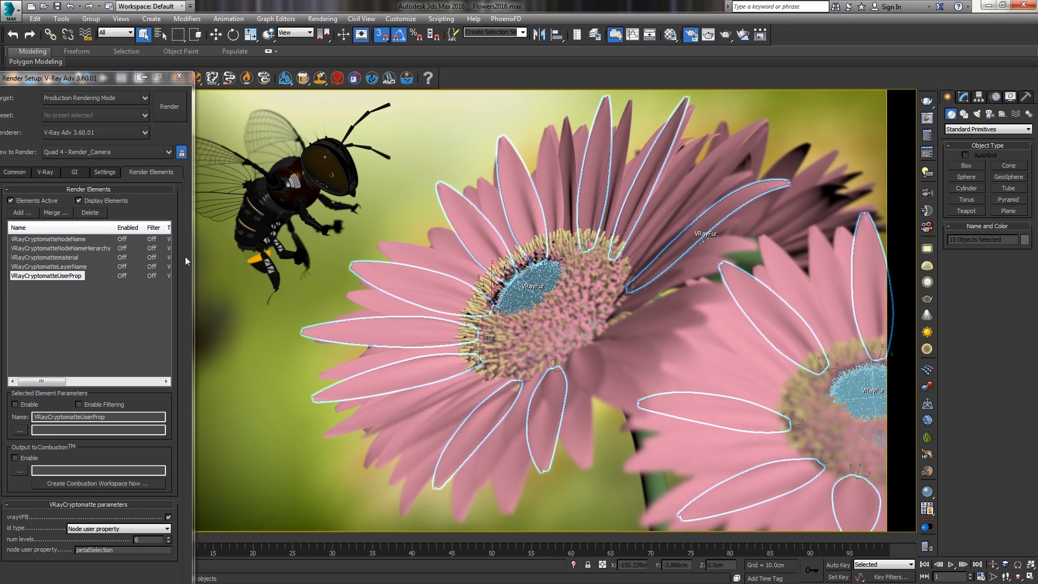
# Step: Render the Render_Camera view with all Cryptomatte elements and display the VRayCryptomatteNodeName pass in the frame buffer
pyautogui.moveTo(95, 81); pyautogui.dragTo(447, 85)
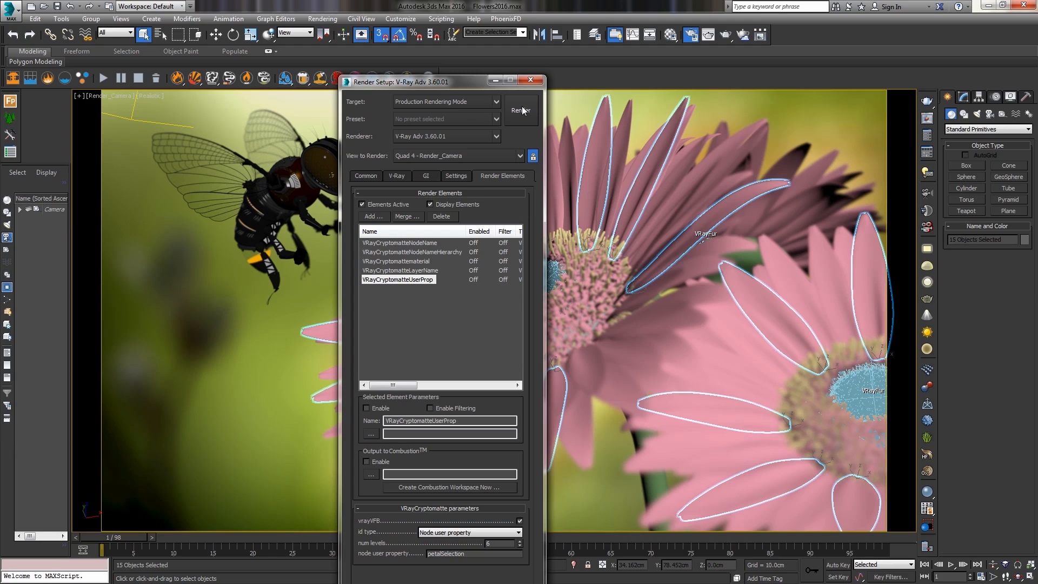
pyautogui.click(521, 110)
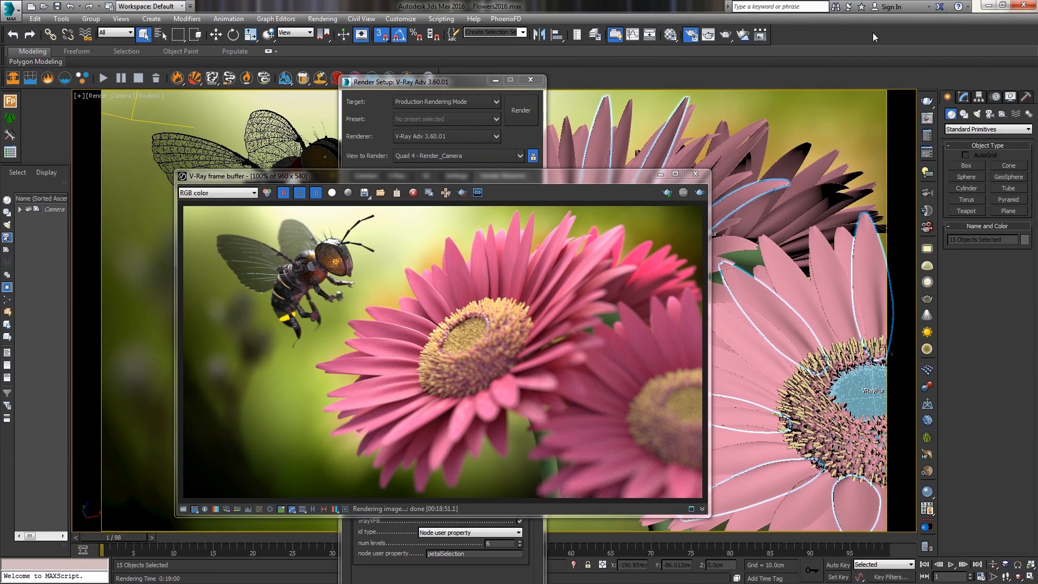
pyautogui.click(241, 194)
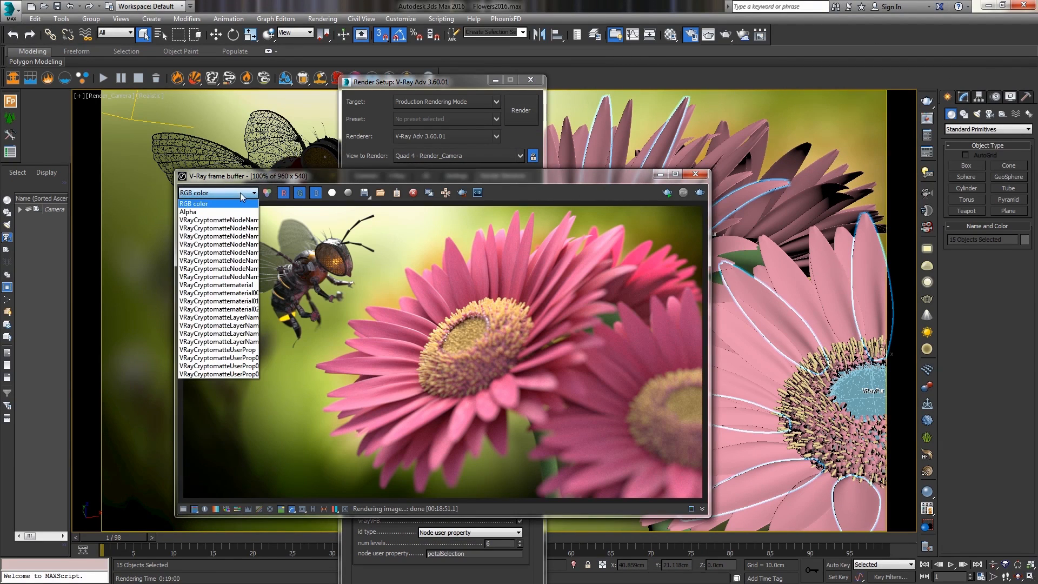
pyautogui.click(230, 220)
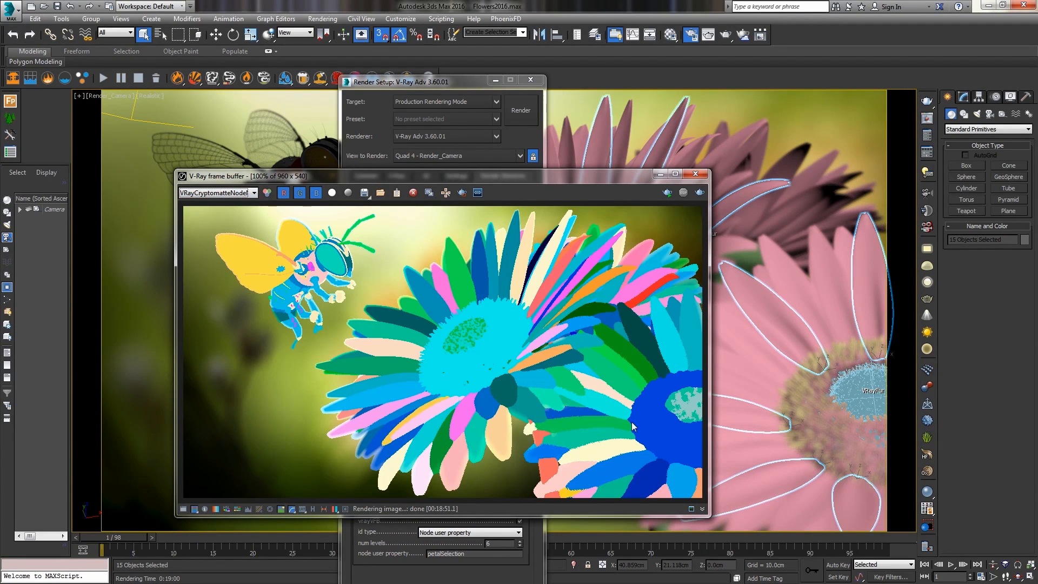
# Step: Inspect the rendered node-name Cryptomatte levels 00, 01 and 02 one after another in the frame buffer
pyautogui.click(231, 194)
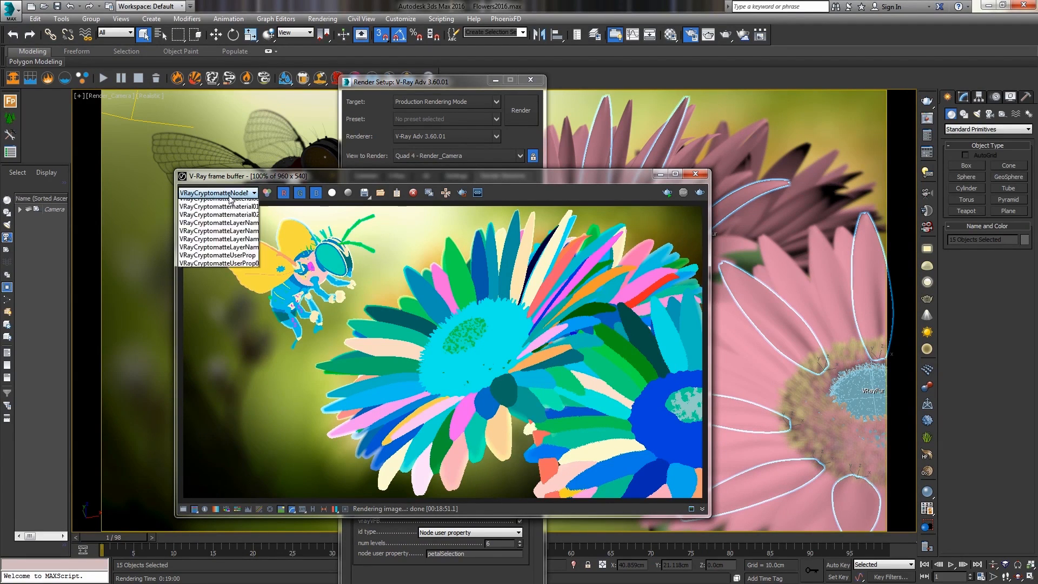
pyautogui.click(225, 228)
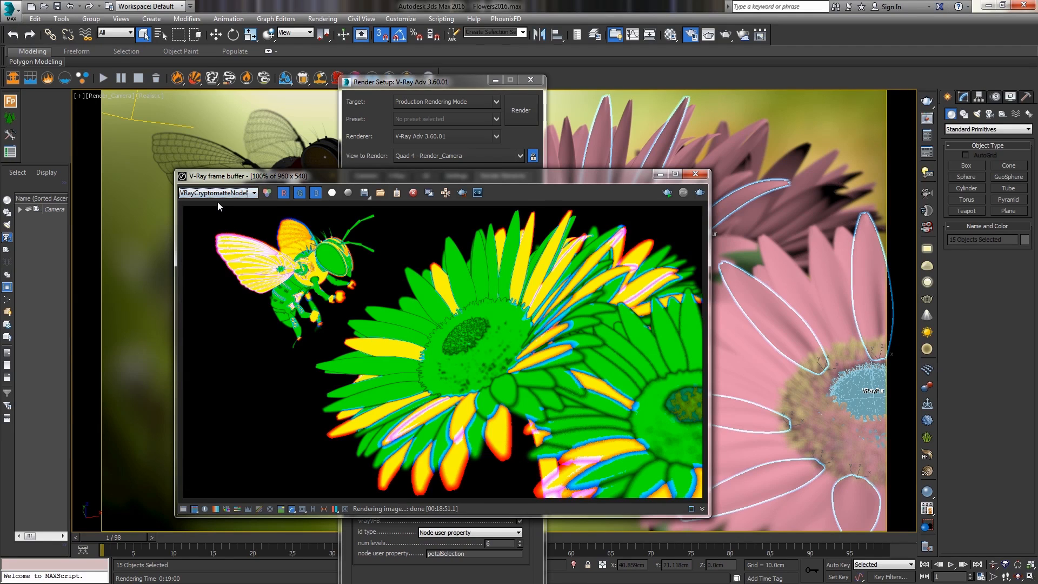
pyautogui.click(215, 194)
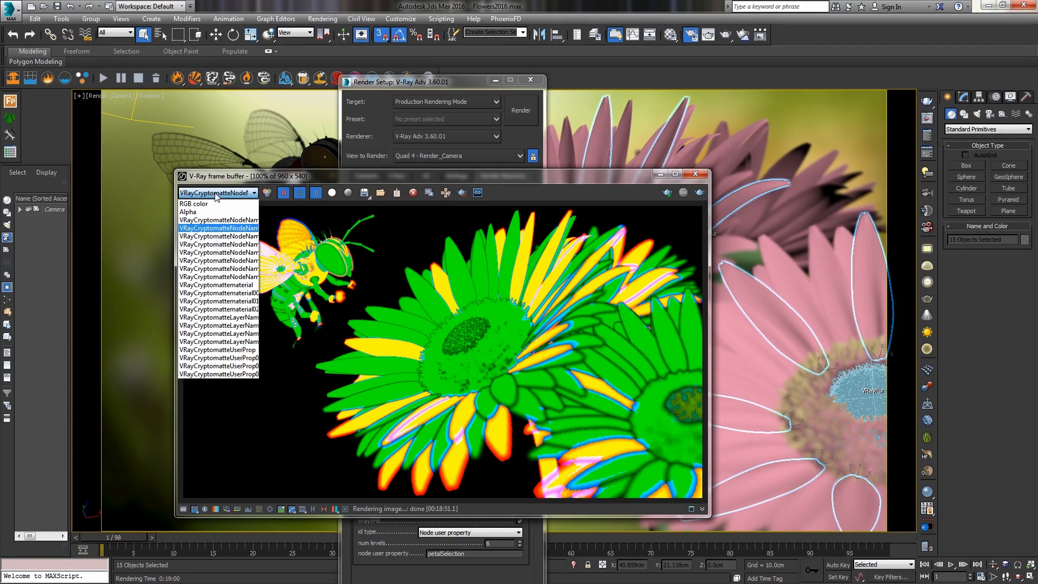
pyautogui.click(219, 237)
pyautogui.click(216, 195)
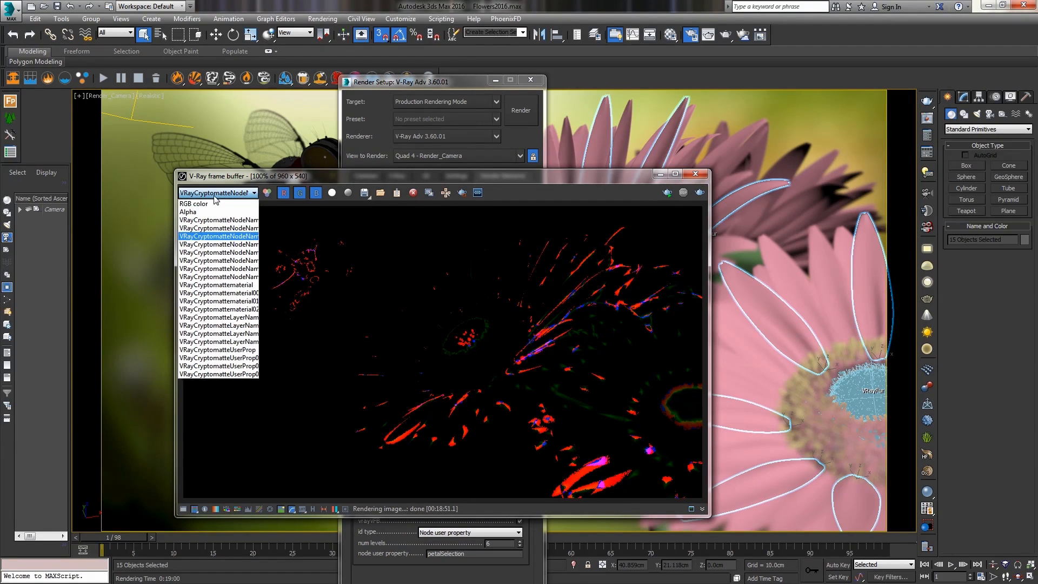
pyautogui.click(218, 245)
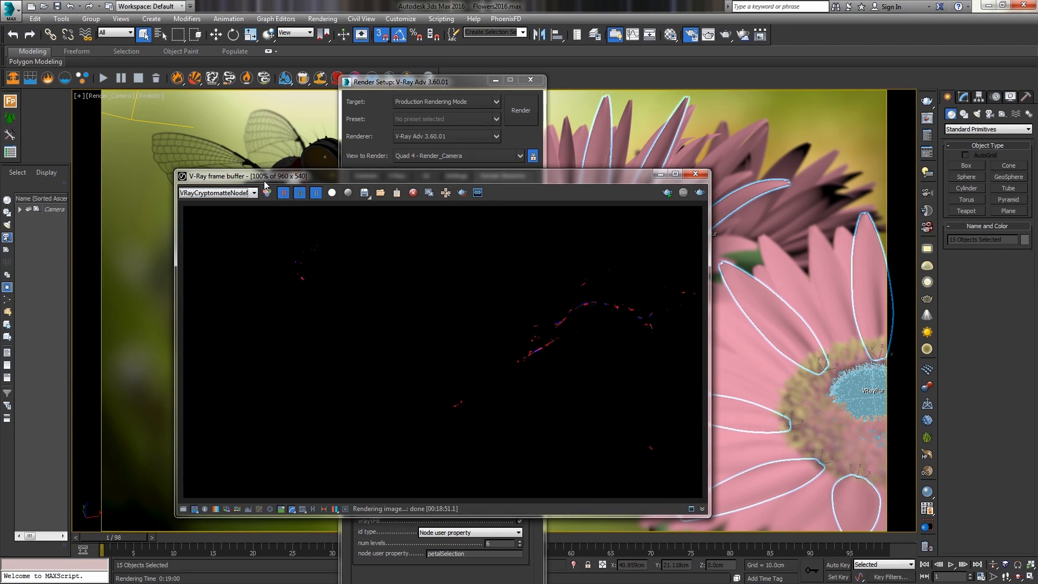
# Step: Inspect the base Cryptomatte passes for node name hierarchy, material, layer name and user property in the frame buffer
pyautogui.click(237, 195)
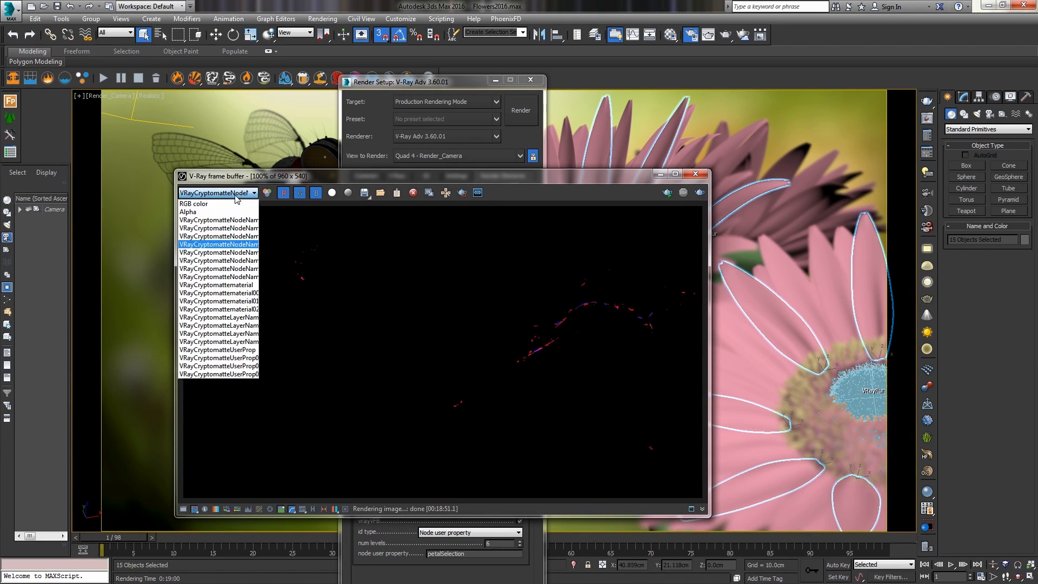
pyautogui.click(242, 253)
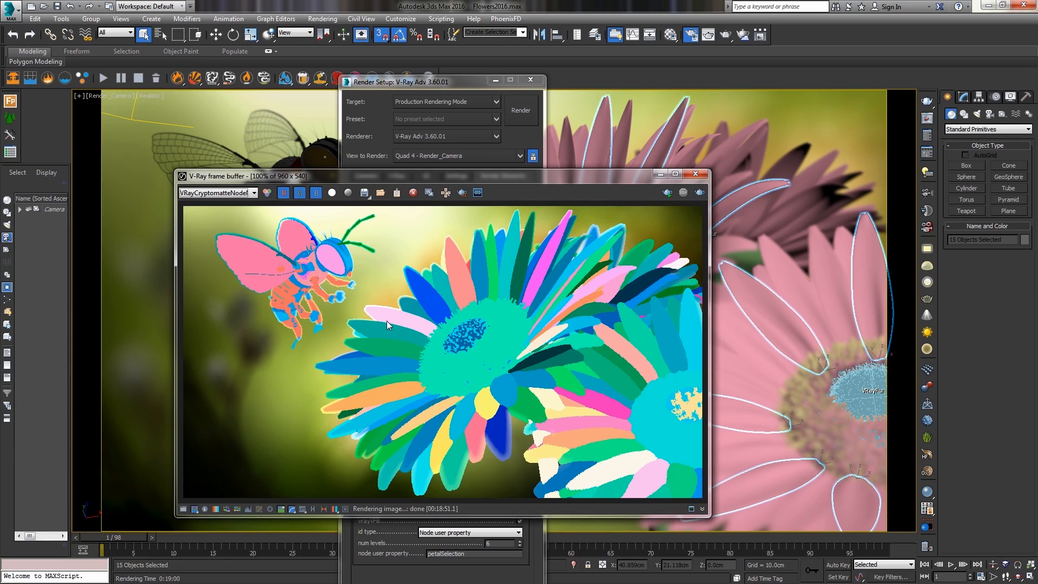
pyautogui.click(238, 194)
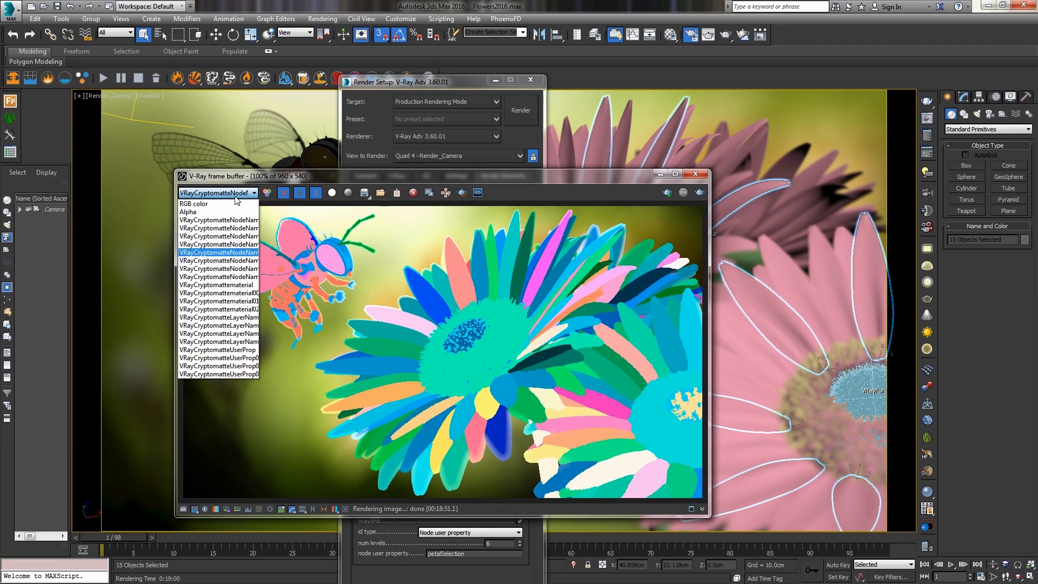
pyautogui.click(243, 285)
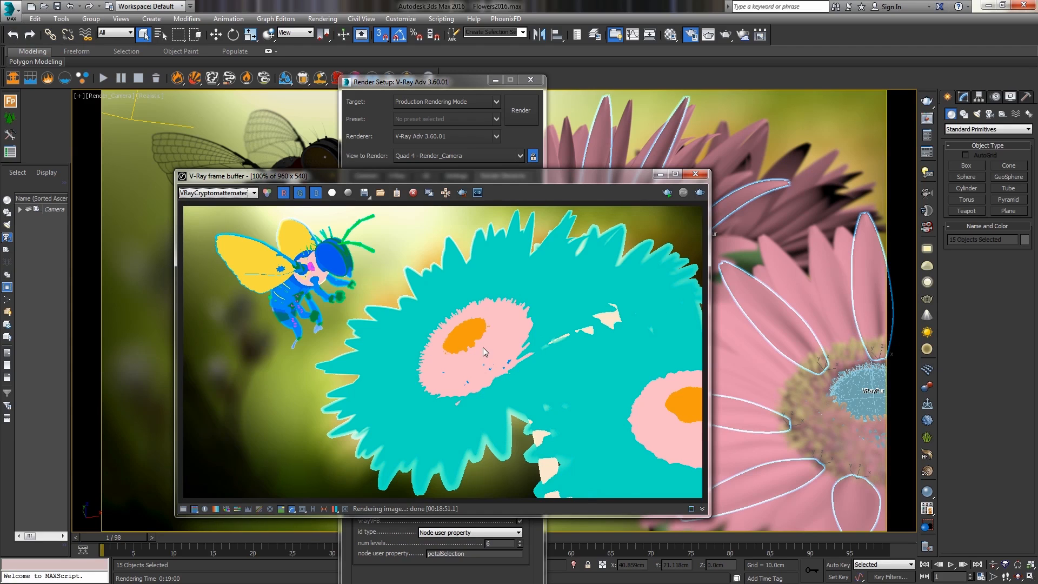
pyautogui.click(225, 193)
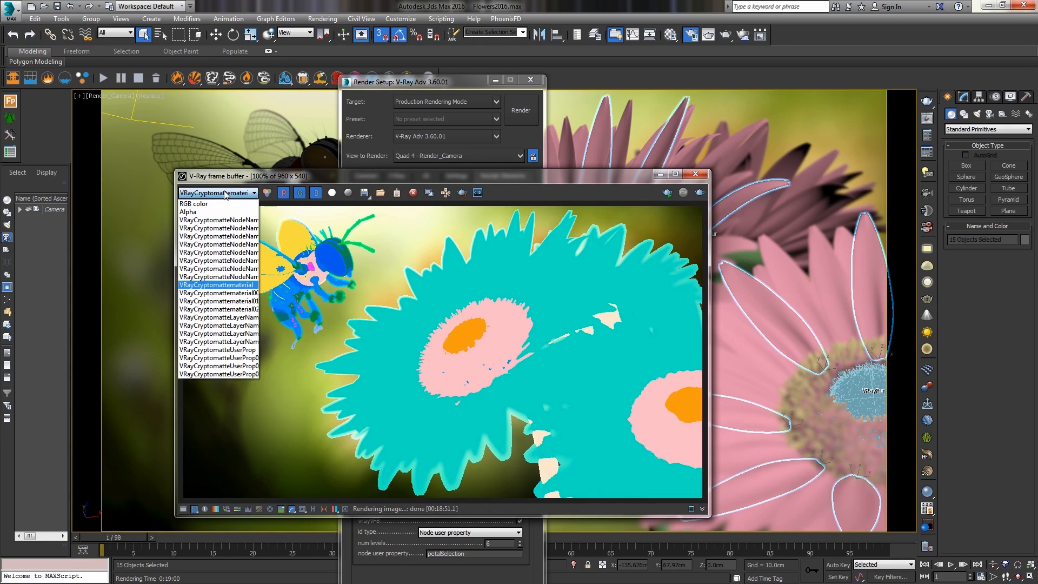
pyautogui.click(232, 317)
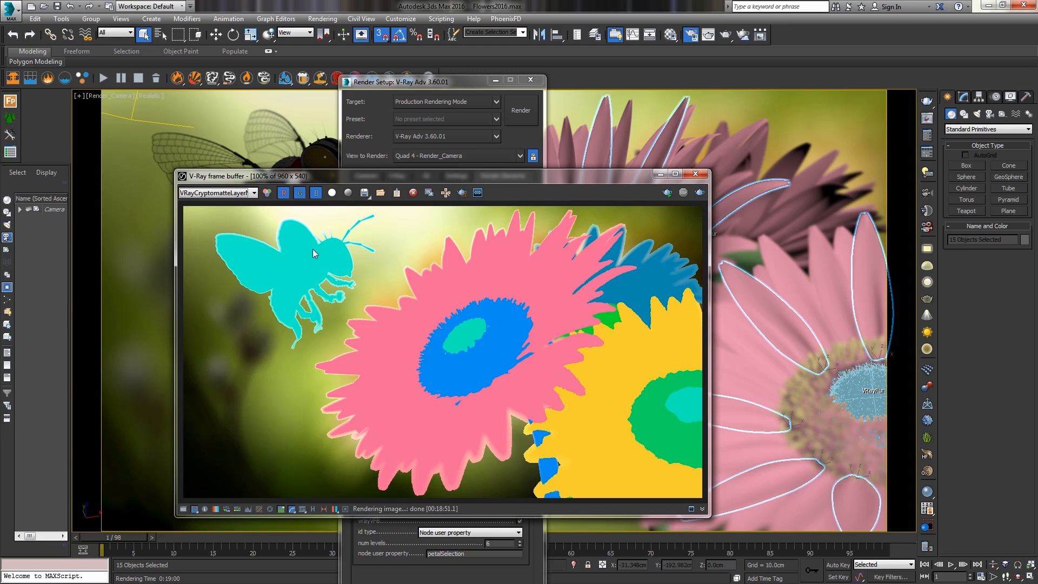
pyautogui.click(226, 193)
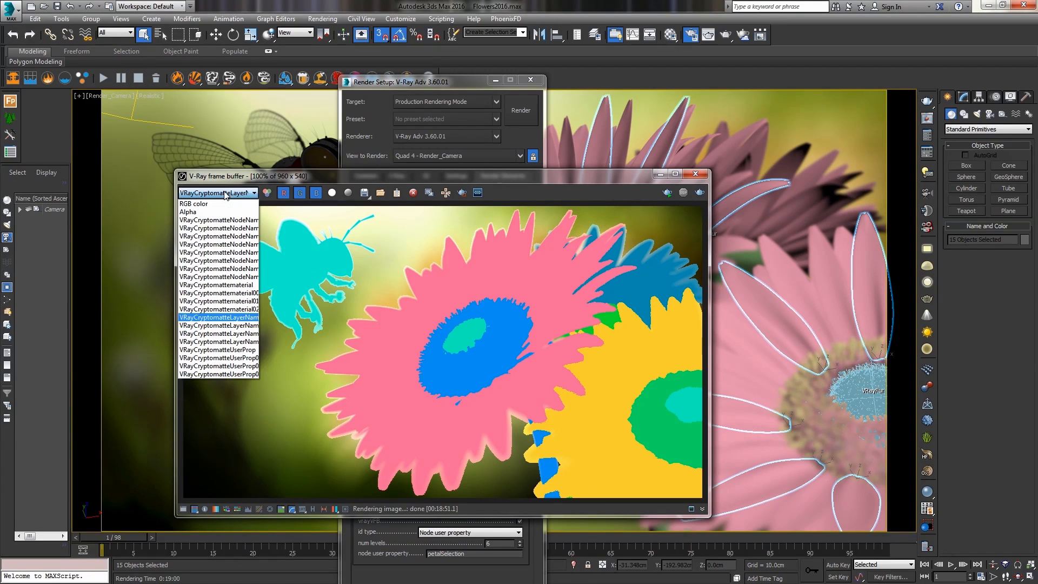
pyautogui.click(207, 351)
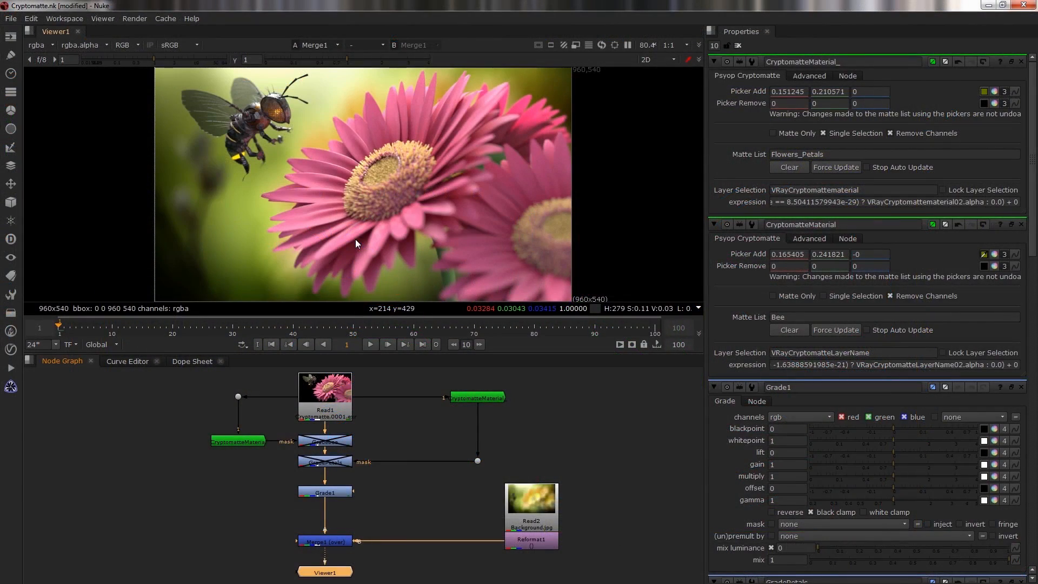
# Step: Switch to Nuke, view the rendered image in the Read1 node and check which Cryptomatte layers it contains
pyautogui.click(347, 407)
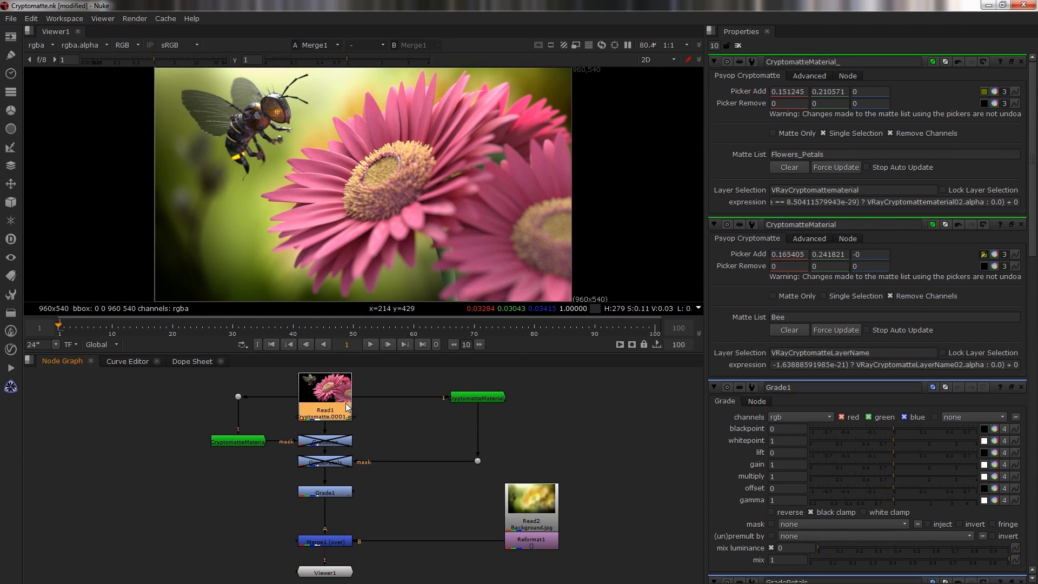
pyautogui.moveTo(347, 408); pyautogui.dragTo(343, 408)
pyautogui.press('1')
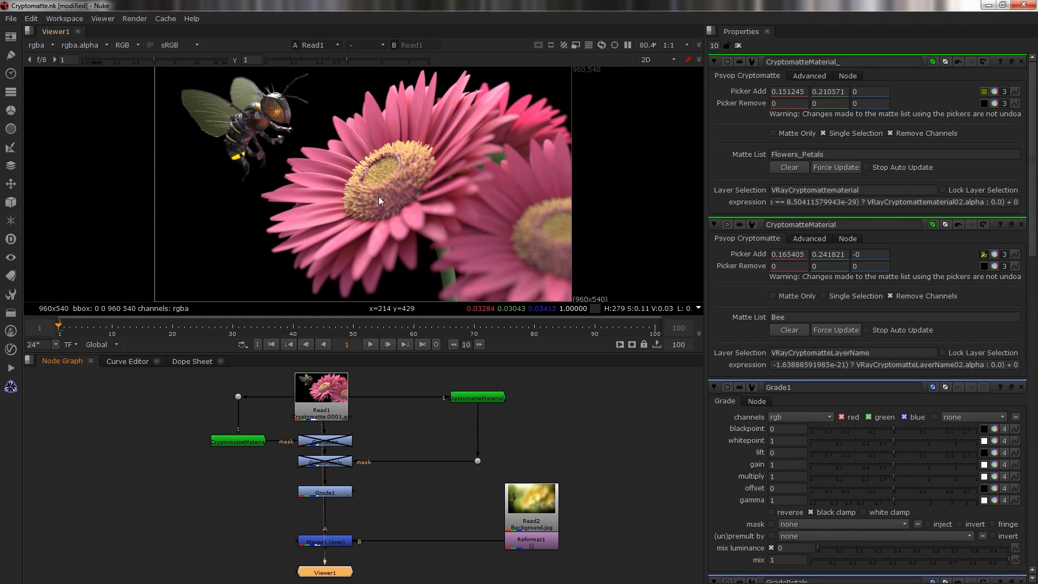
pyautogui.click(41, 47)
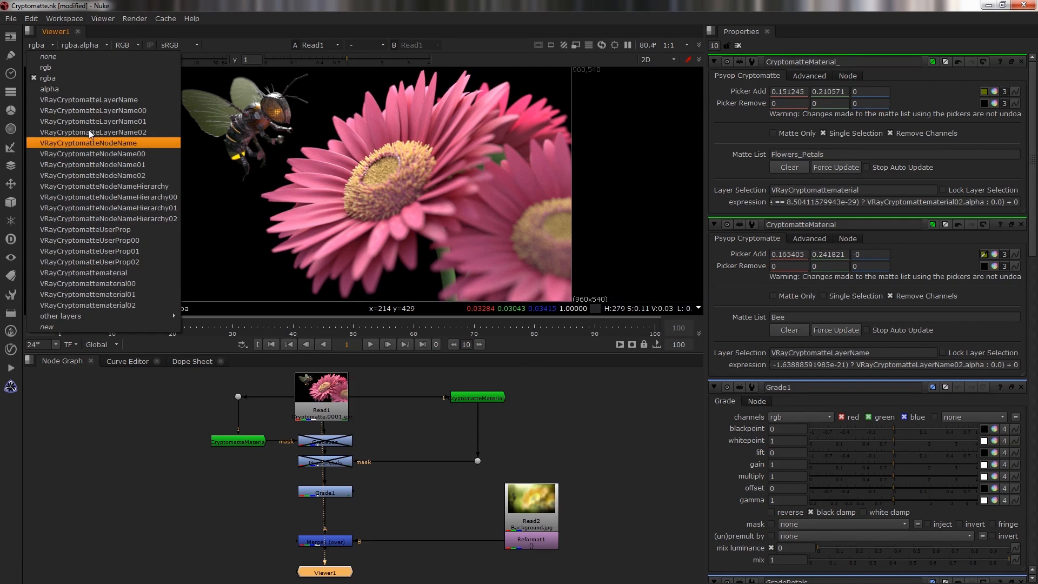
pyautogui.click(80, 77)
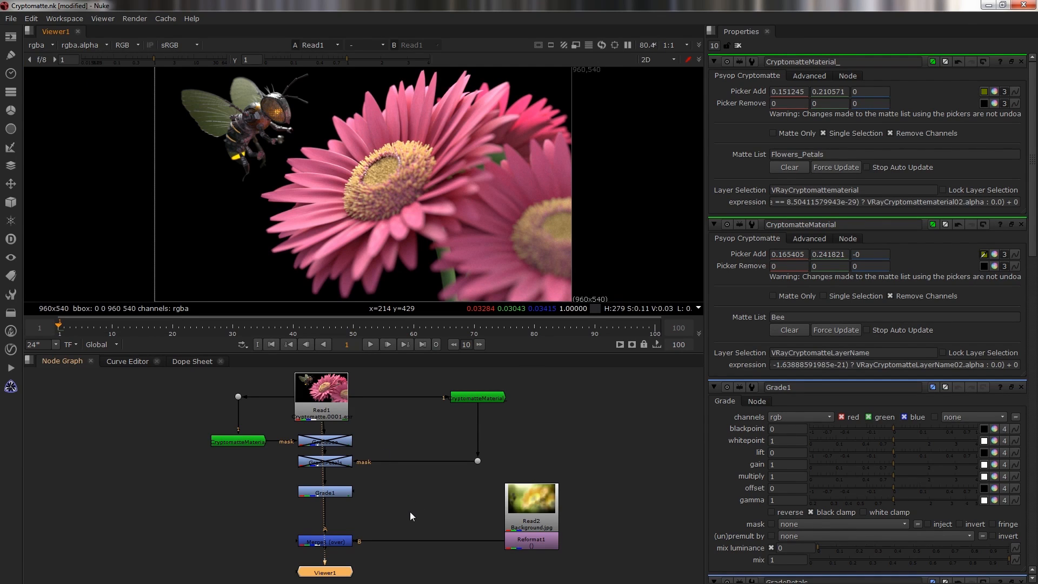
# Step: View the background image, its reformatted version with the Reformat1 settings, and the merged composite in turn
pyautogui.click(532, 514)
pyautogui.press('1')
pyautogui.click(542, 545)
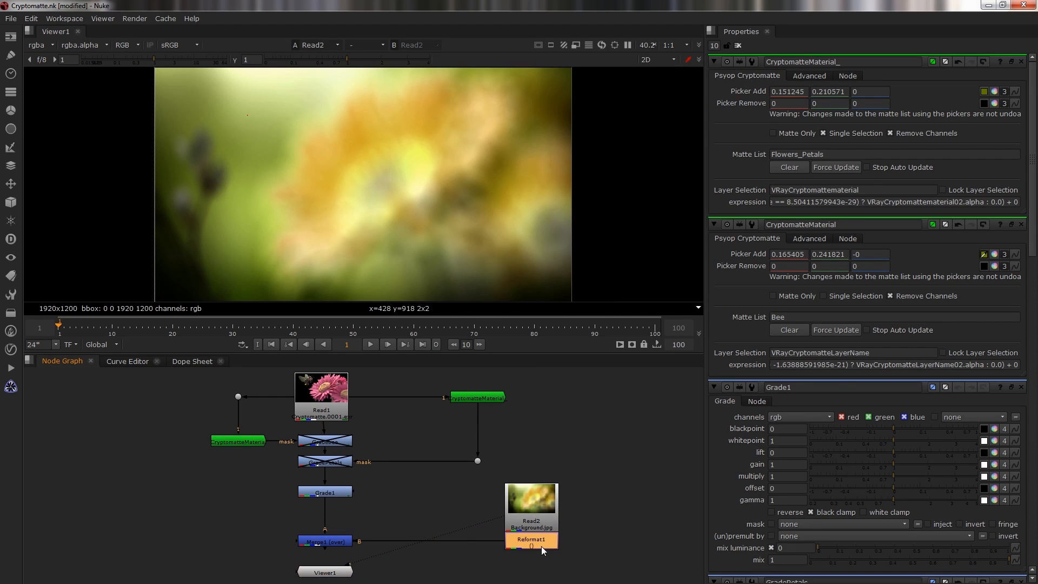
pyautogui.doubleClick(541, 546)
pyautogui.press('1')
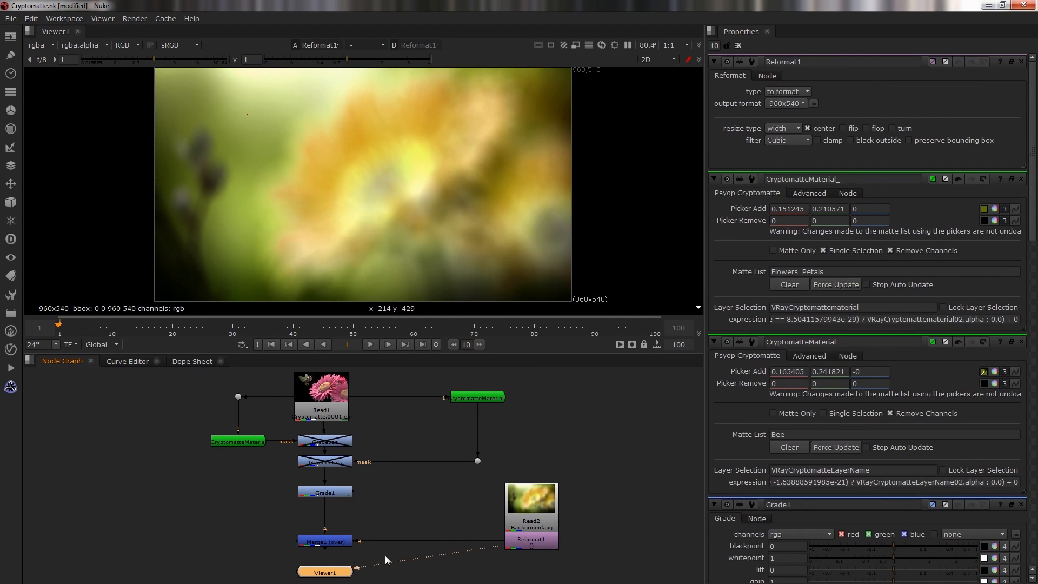
pyautogui.click(333, 543)
pyautogui.press('1')
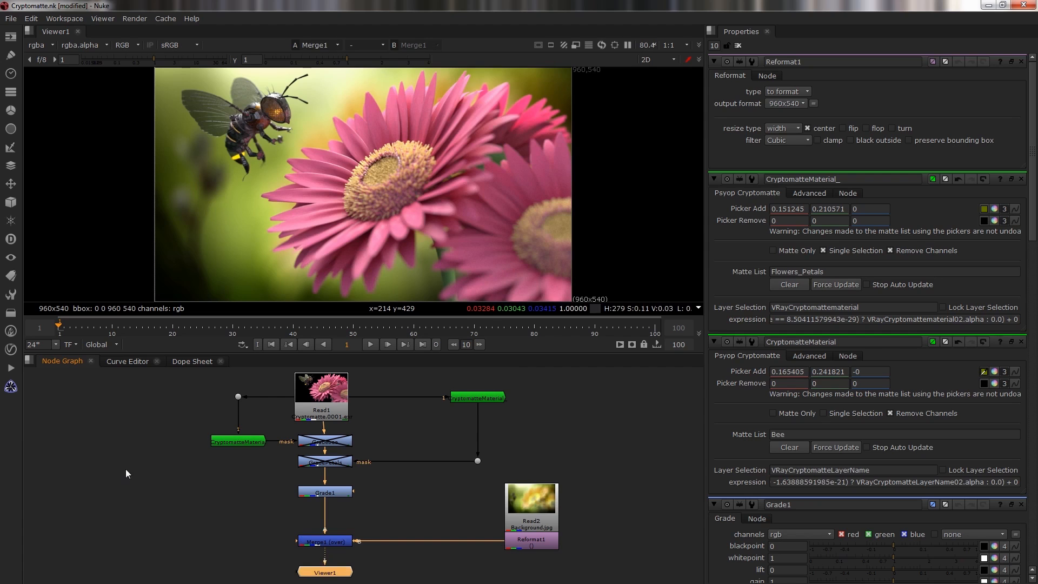
# Step: Add a Cryptomatte node, connect it to Read1 and route the connection through a dot beside the existing Cryptomatte branch
pyautogui.click(125, 468)
pyautogui.press('Tab')
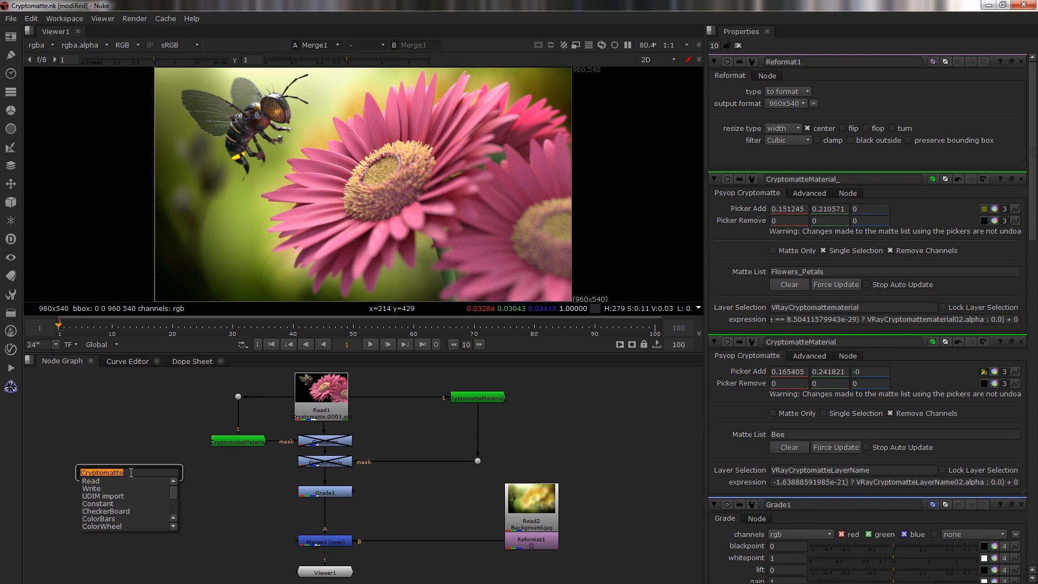
pyautogui.press('Return')
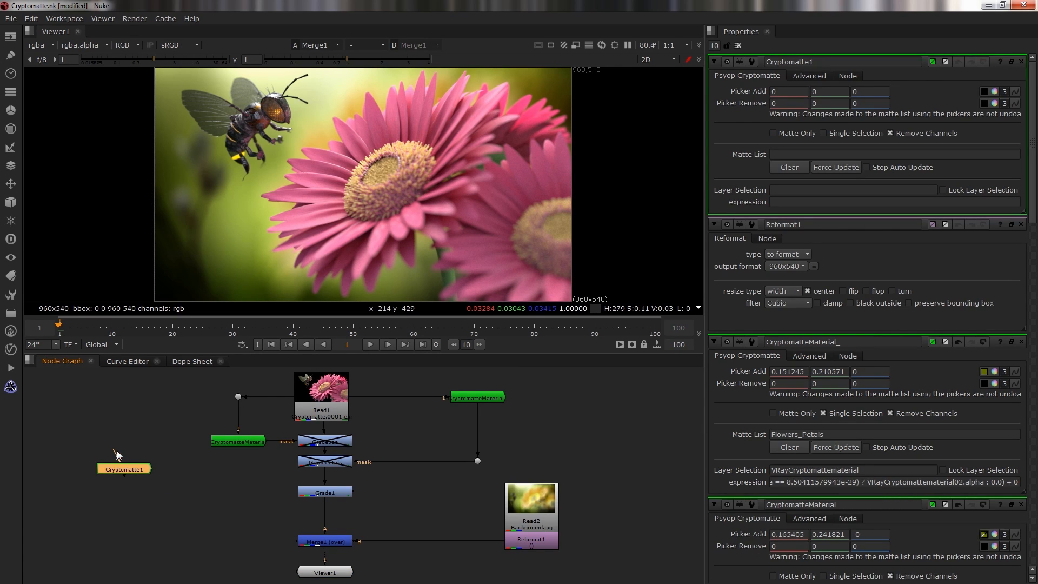
pyautogui.moveTo(118, 455); pyautogui.dragTo(320, 398)
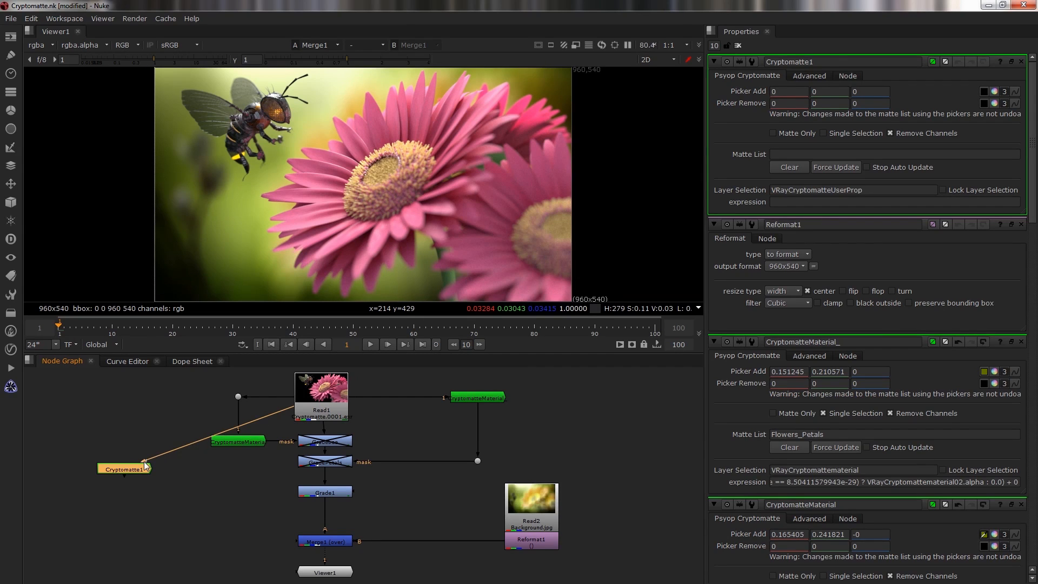
pyautogui.keyDown('ctrl'); pyautogui.moveTo(220, 434); pyautogui.dragTo(145, 398); pyautogui.keyUp('ctrl')
pyautogui.moveTo(124, 468); pyautogui.dragTo(151, 446)
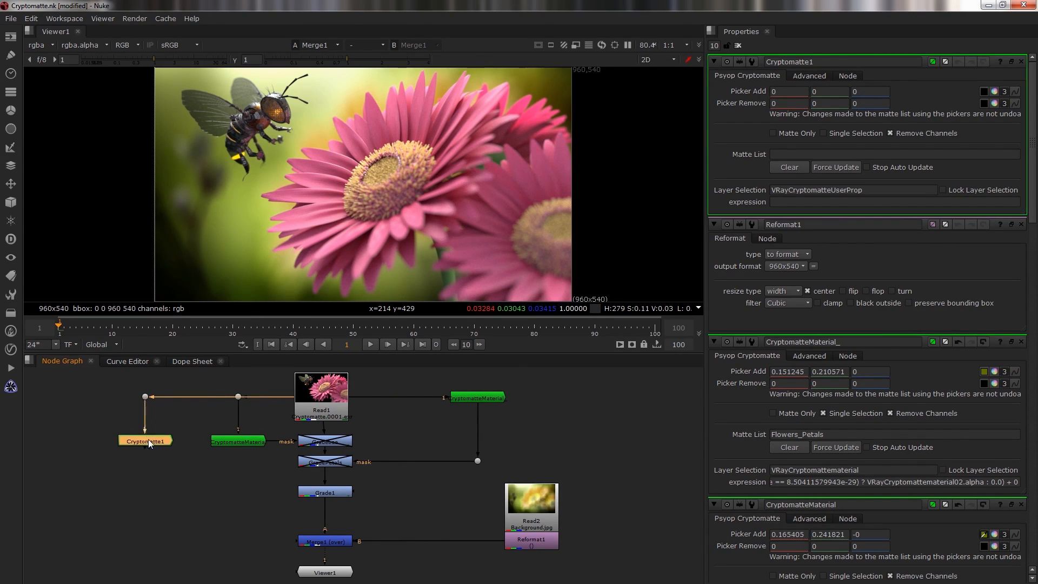
# Step: View the new Cryptomatte node and use Picker Add to add the untagged area and a tagged petal to its matte list
pyautogui.press('1')
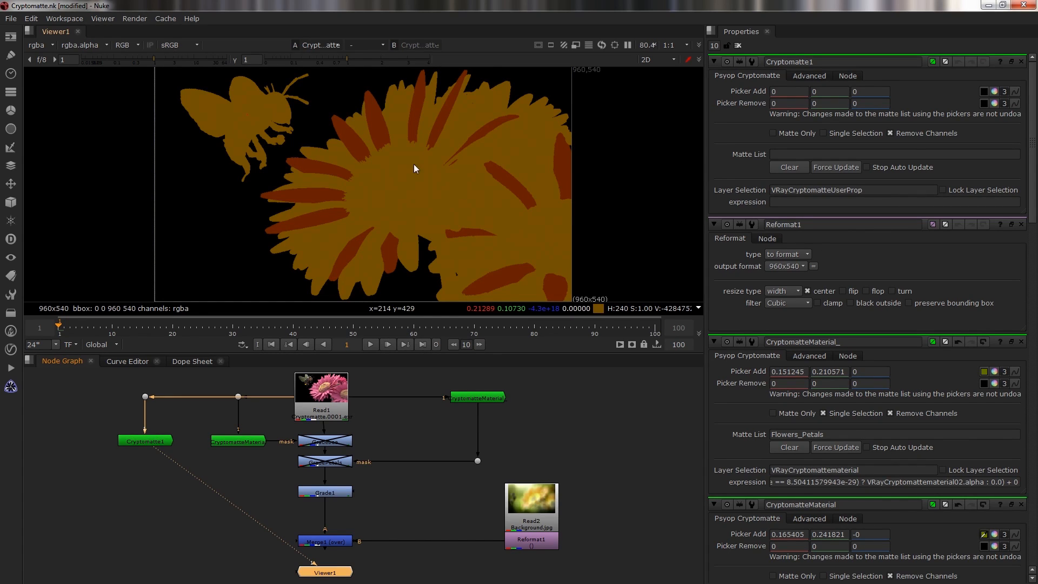
pyautogui.click(985, 92)
pyautogui.keyDown('ctrl'); pyautogui.click(462, 123); pyautogui.keyUp('ctrl')
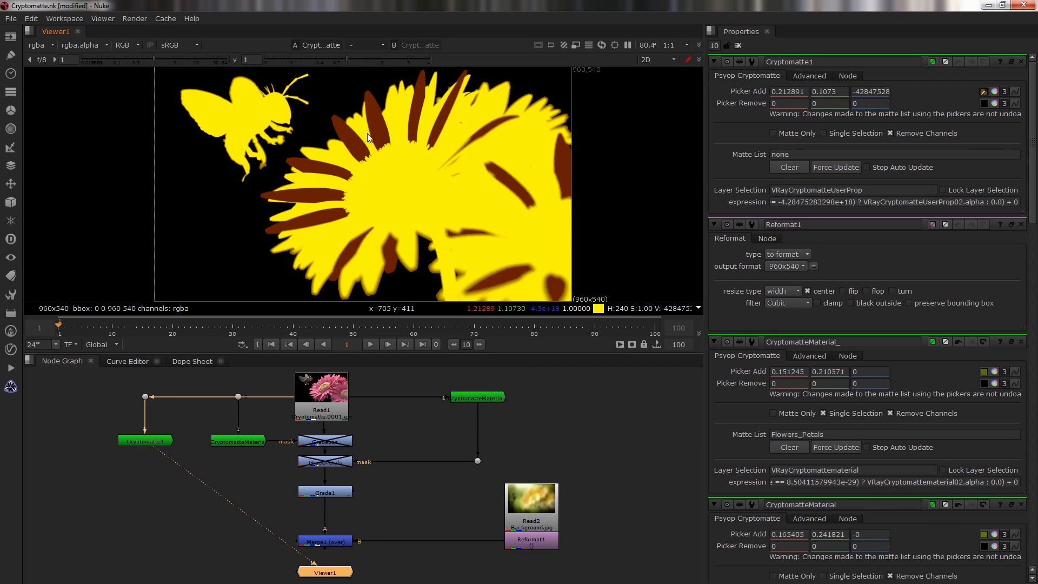
pyautogui.keyDown('ctrl'); pyautogui.click(381, 139); pyautogui.keyUp('ctrl')
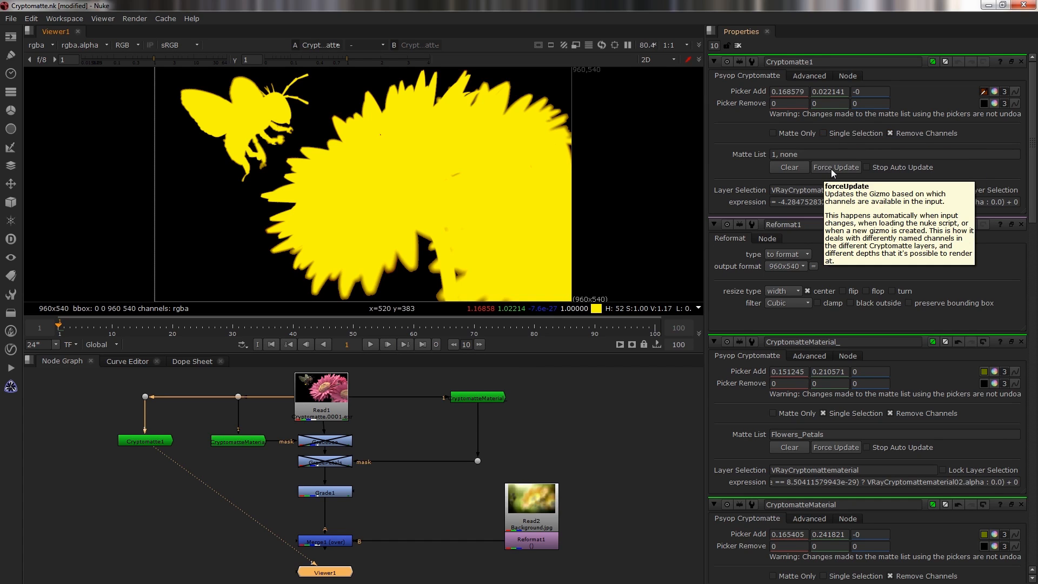
# Step: Clear the Cryptomatte1 matte list, enable Single Selection, pick the untagged area and a tagged petal in turn, and preview Matte Only
pyautogui.click(797, 171)
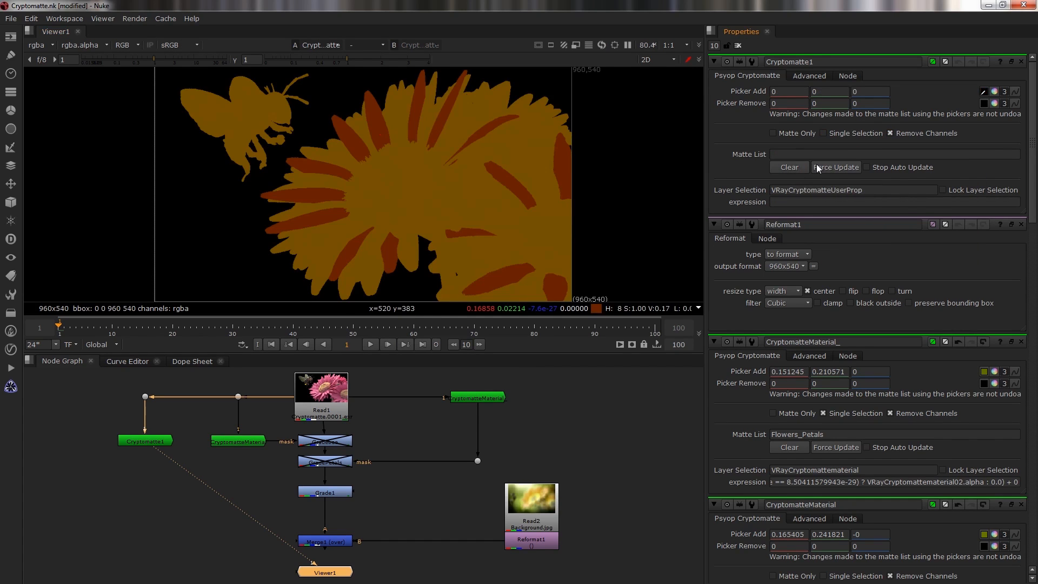
pyautogui.click(848, 135)
pyautogui.keyDown('ctrl'); pyautogui.click(437, 130); pyautogui.keyUp('ctrl')
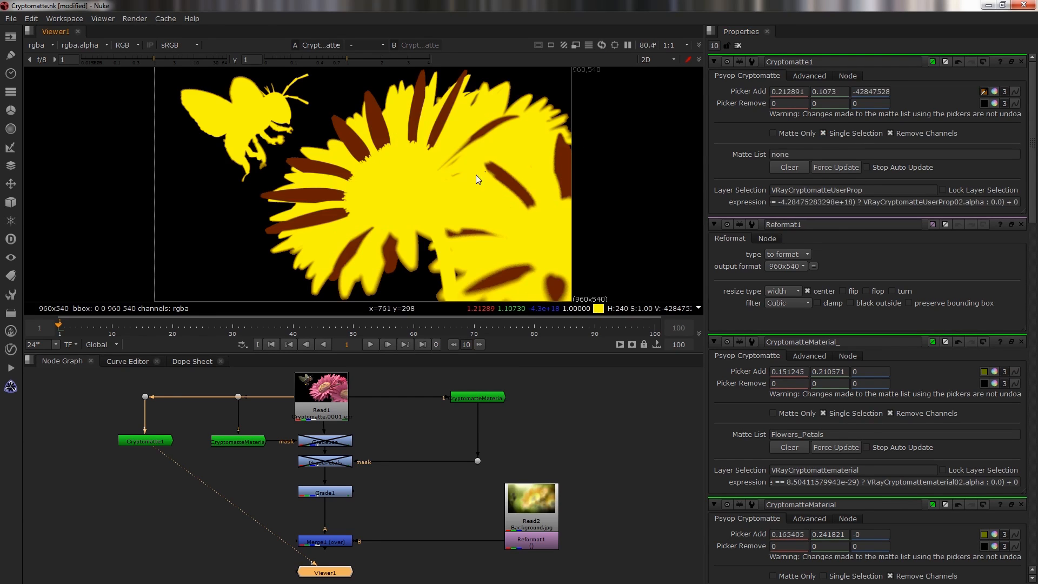
pyautogui.keyDown('ctrl'); pyautogui.click(437, 130); pyautogui.keyUp('ctrl')
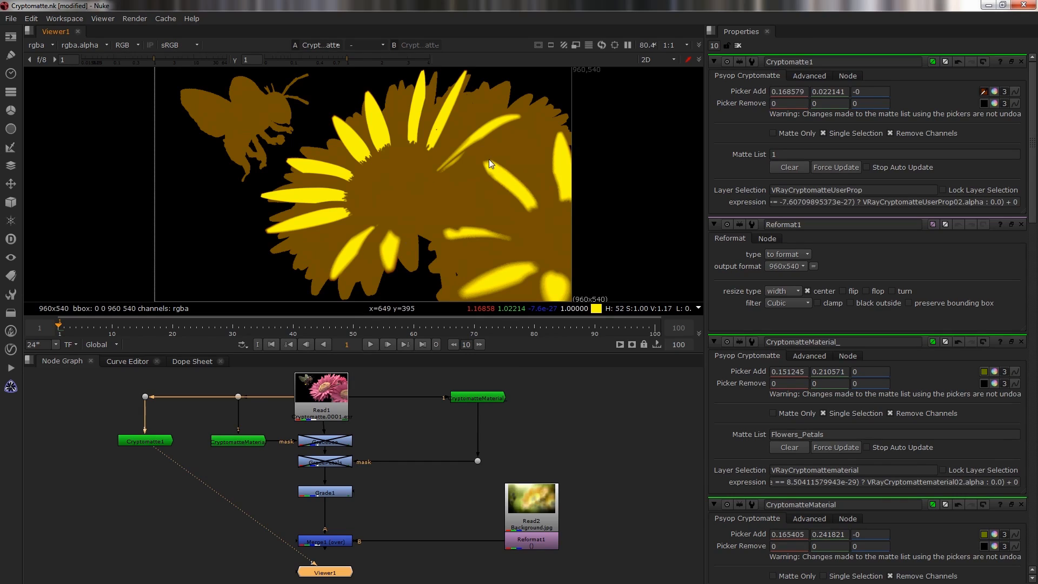
pyautogui.click(785, 135)
pyautogui.click(786, 134)
pyautogui.click(140, 546)
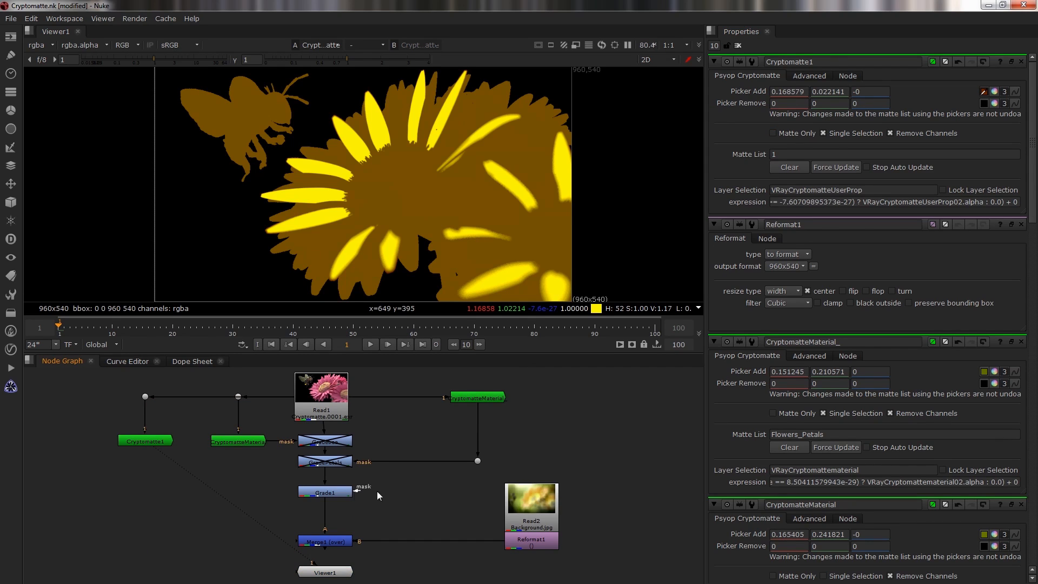
# Step: Connect the Grade1 mask input to Cryptomatte1 through a corner dot and view the merged composite
pyautogui.moveTo(357, 491); pyautogui.dragTo(145, 441)
pyautogui.keyDown('ctrl'); pyautogui.moveTo(246, 469); pyautogui.dragTo(145, 491); pyautogui.keyUp('ctrl')
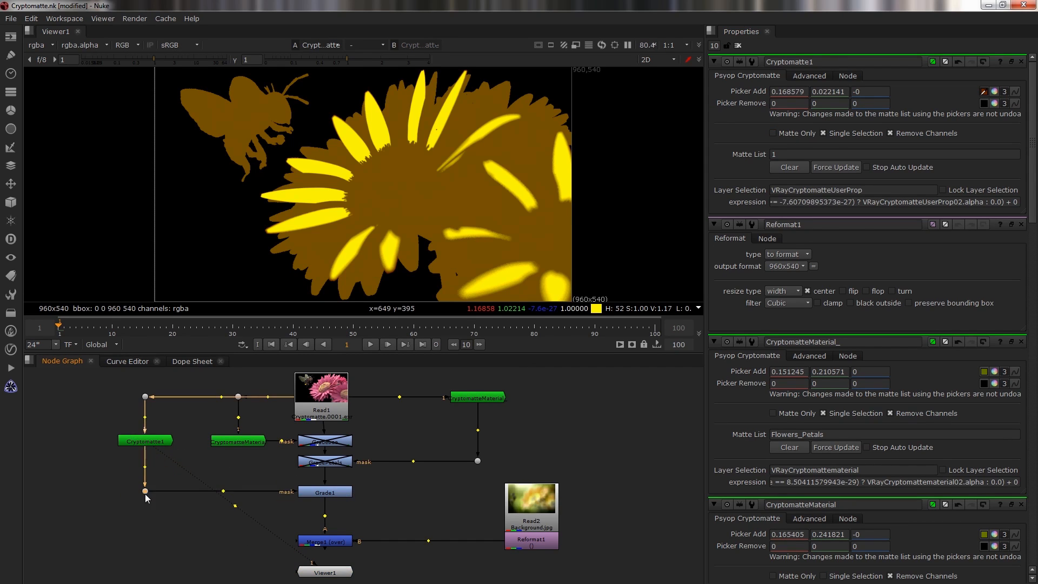
pyautogui.click(337, 538)
pyautogui.press('1')
# Step: Open the Grade1 properties and set its multiply colour to orange-yellow with red 1, green 0.746383 and blue 0
pyautogui.doubleClick(332, 493)
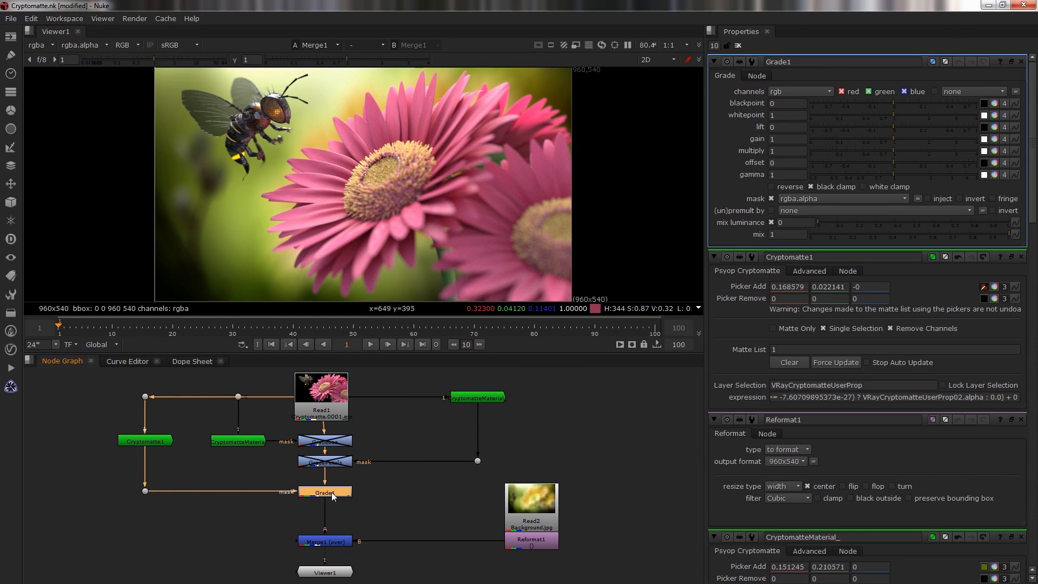
pyautogui.click(994, 151)
pyautogui.moveTo(742, 182); pyautogui.dragTo(752, 154)
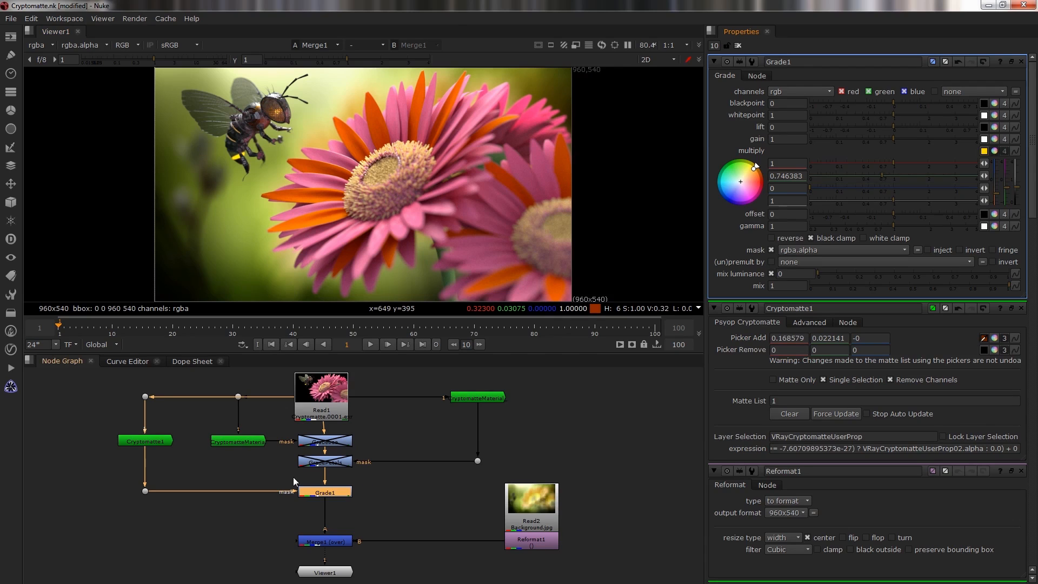
# Step: View the petal material Cryptomatte node, the bee Cryptomatte node and the merged composite in turn
pyautogui.moveTo(378, 433); pyautogui.dragTo(376, 469, button='middle')
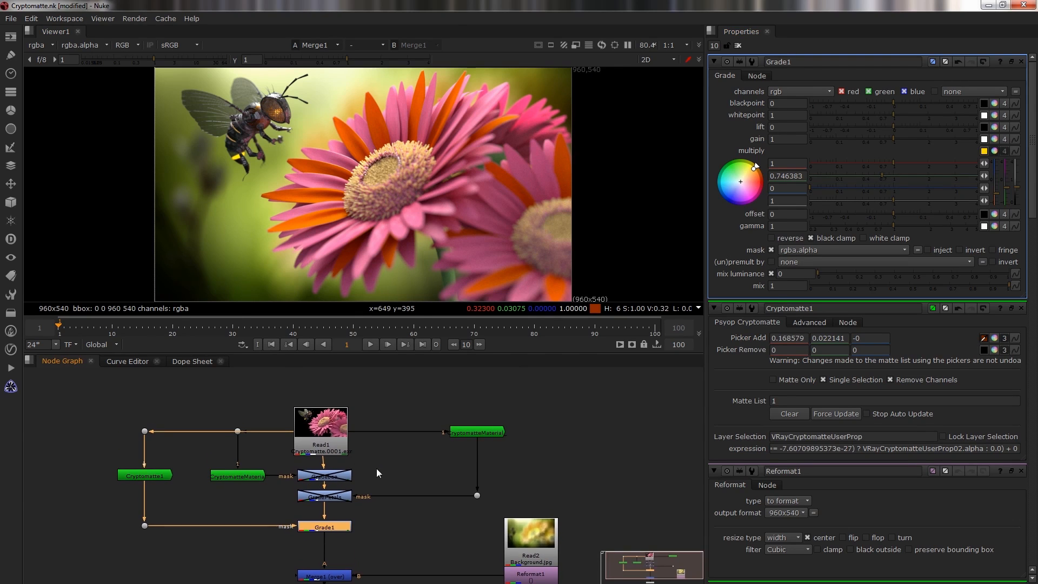
pyautogui.click(479, 431)
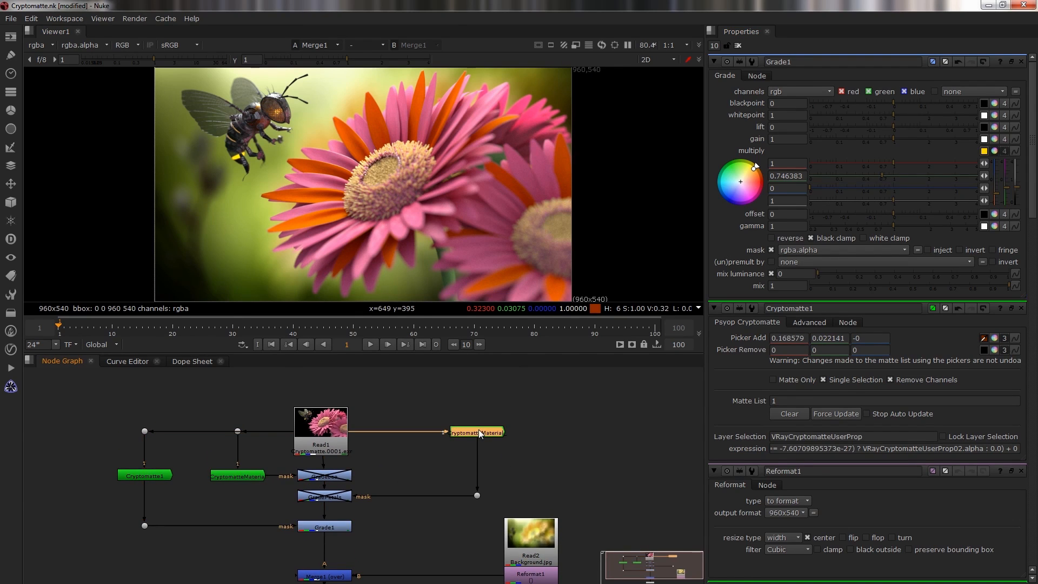
pyautogui.press('1')
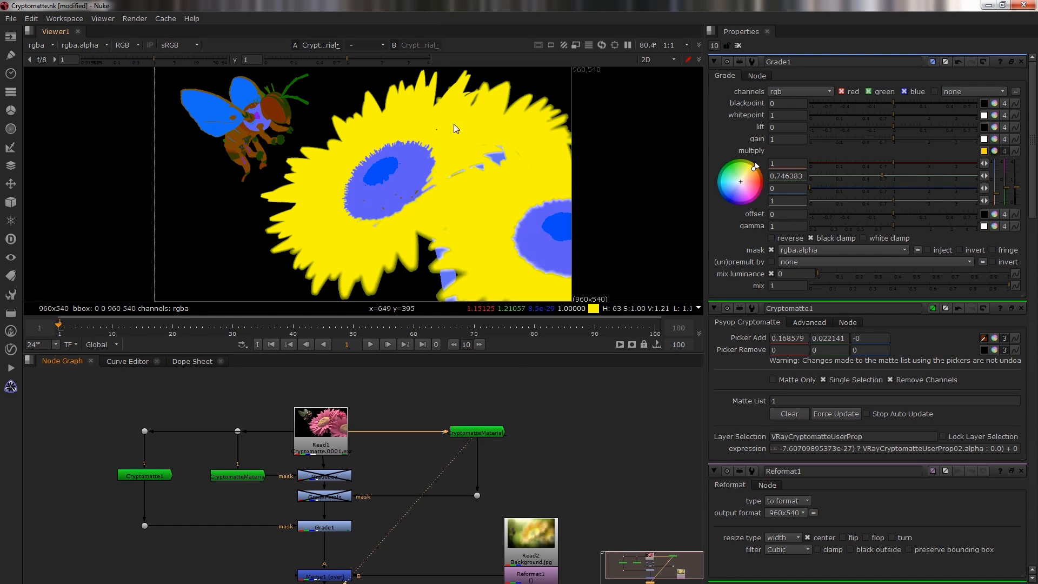
pyautogui.click(239, 476)
pyautogui.press('1')
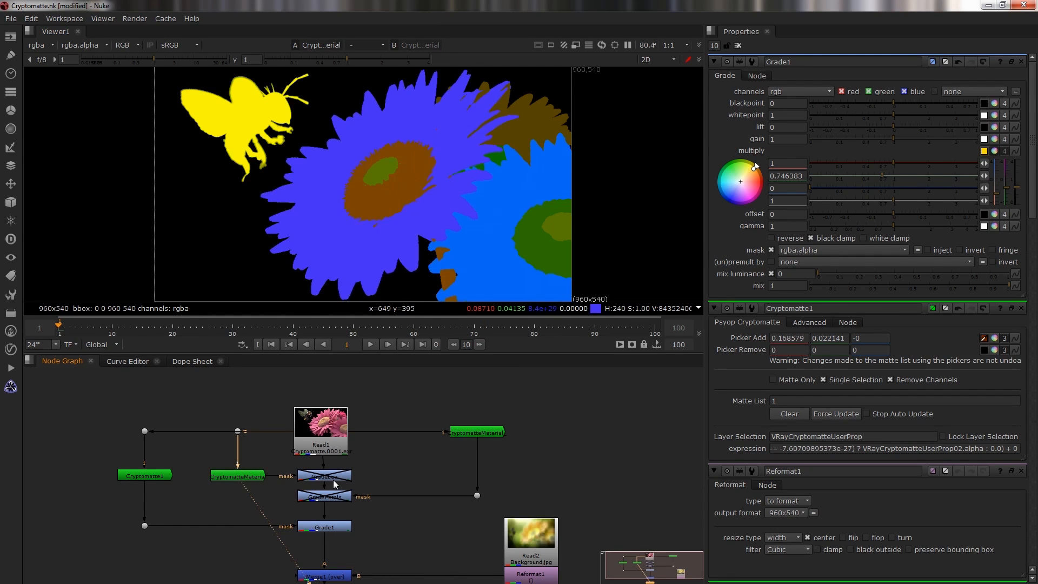
pyautogui.click(336, 575)
pyautogui.press('1')
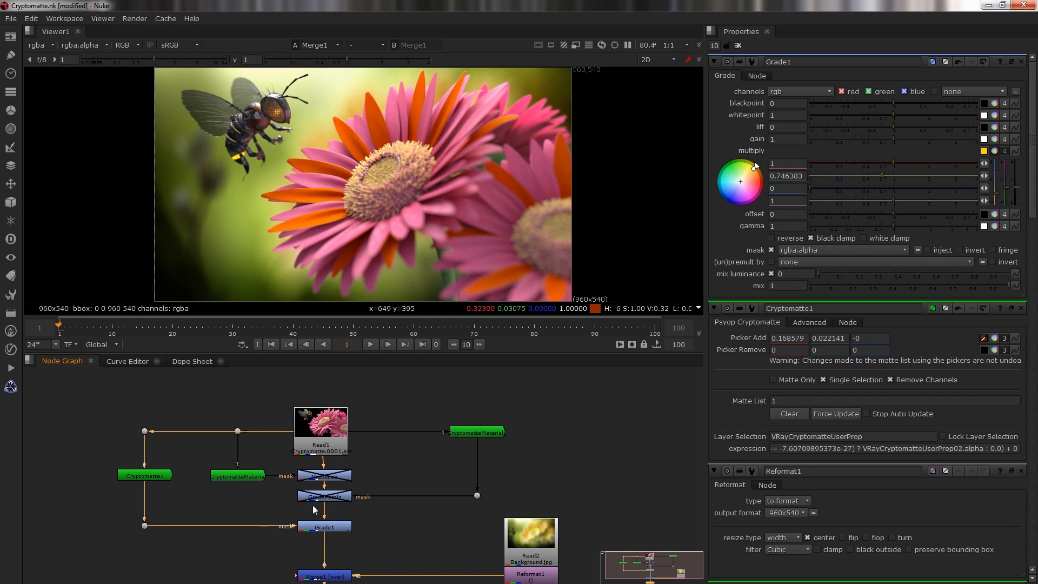
# Step: Toggle the disabled Gradebee node to compare its effect, and enable the GradePetals node as well
pyautogui.click(317, 481)
pyautogui.press('d')
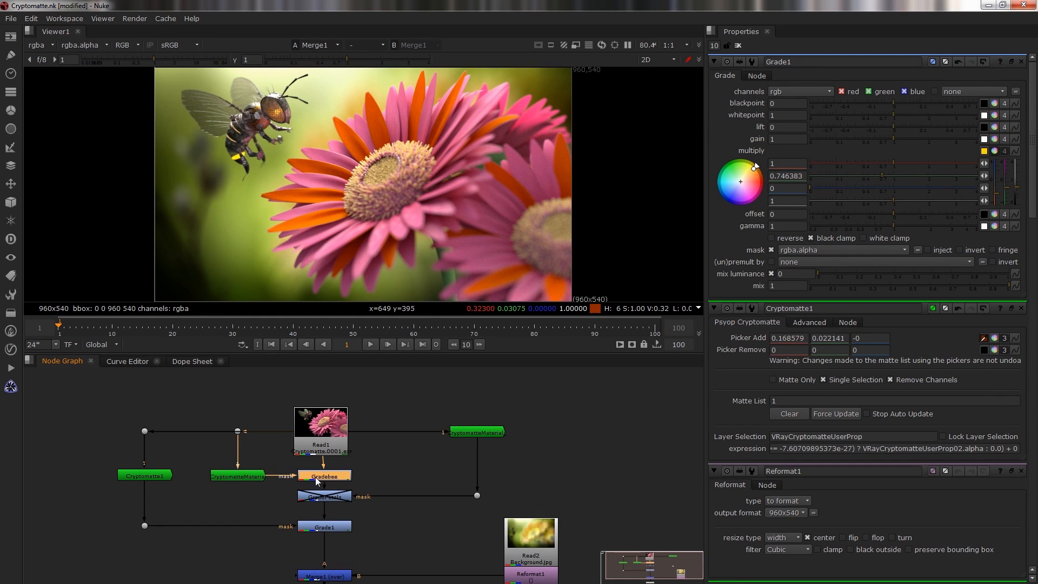
pyautogui.press('d')
pyautogui.press('d')
pyautogui.click(324, 498)
pyautogui.press('d')
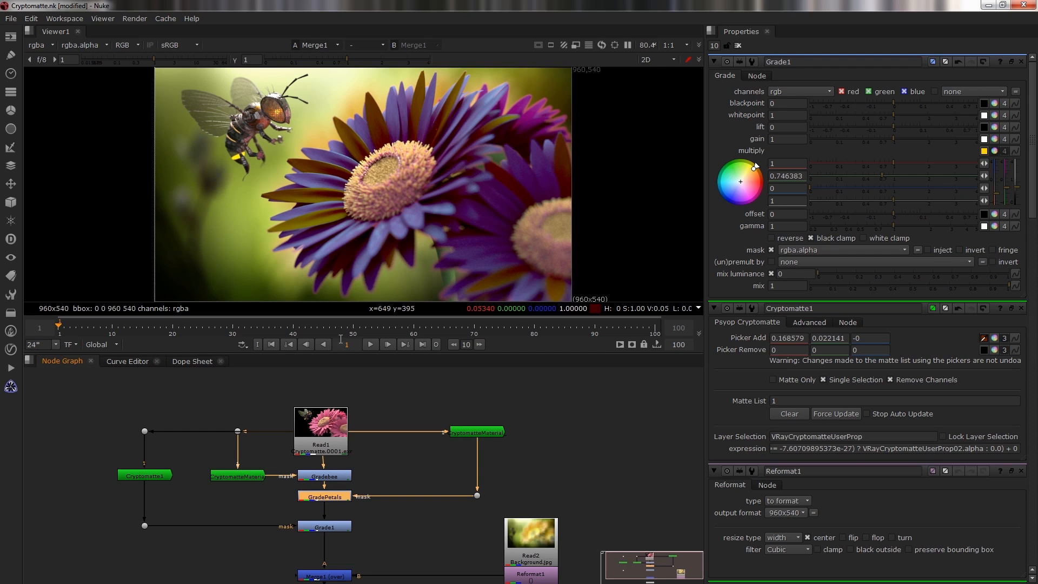
# Step: Change the Grade1 multiply colour to cyan with red 0, green 1 and blue 0.991397
pyautogui.click(322, 529)
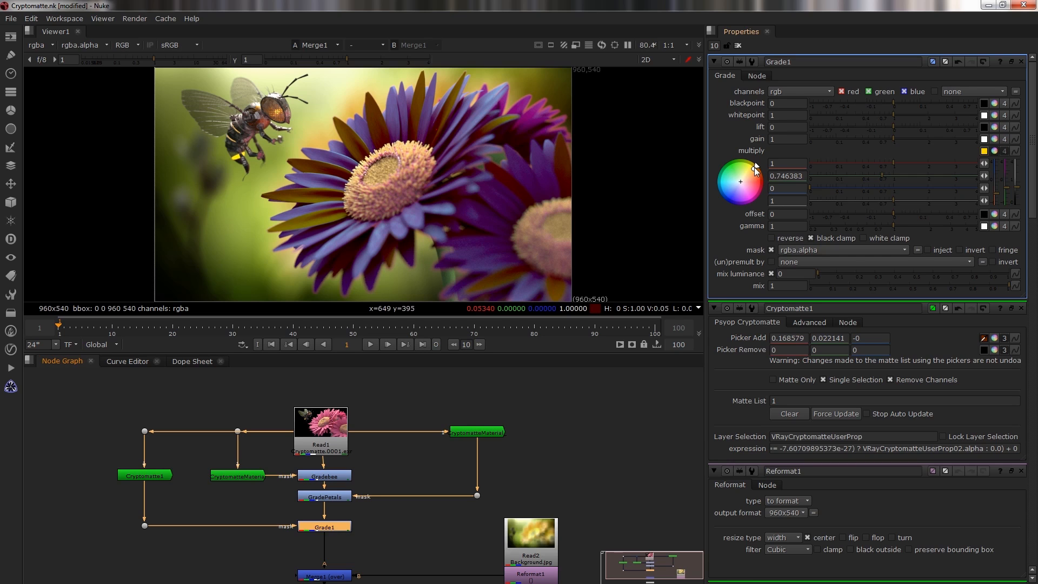
pyautogui.moveTo(755, 169)
pyautogui.mouseDown()
pyautogui.moveTo(709, 172)
pyautogui.moveTo(710, 194)
pyautogui.moveTo(711, 182)
pyautogui.mouseUp()
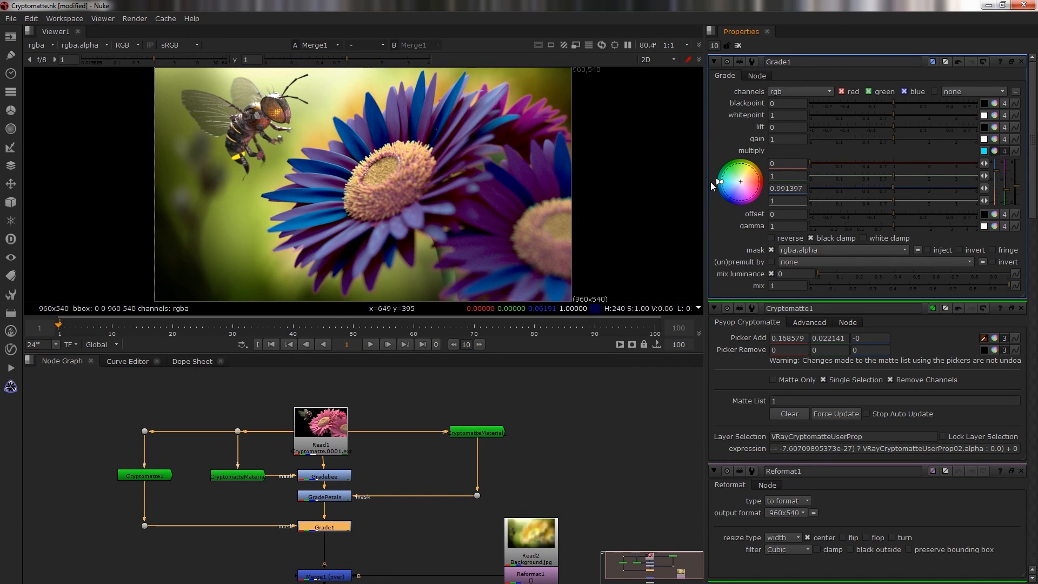
pyautogui.scroll(-3, 552, 418)
pyautogui.scroll(-3, 498, 493)
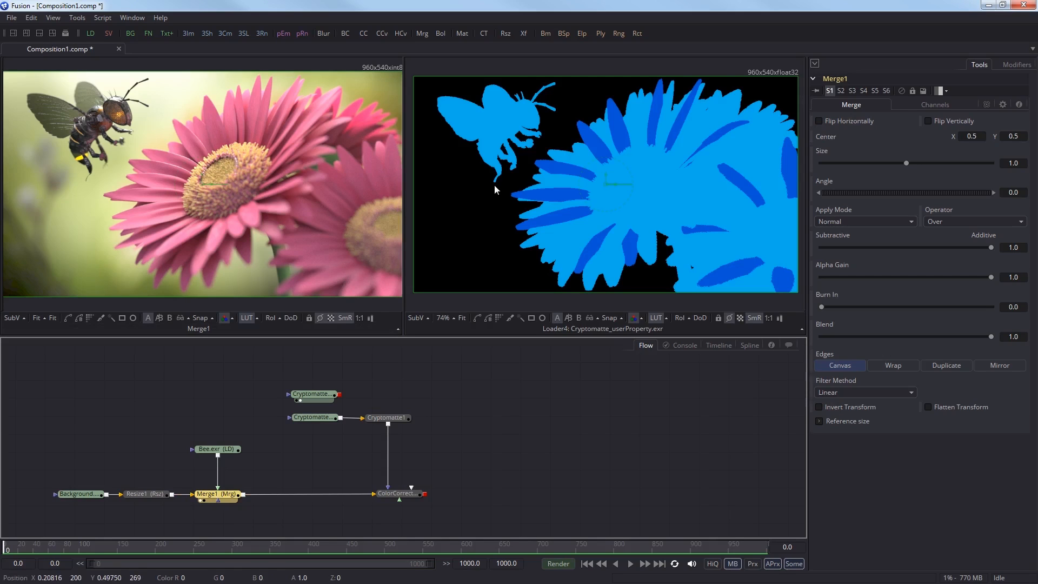
# Step: In Fusion, add a Cryptomatte tool fed by the Cryptomatte_userProperty.exr loader and show it in the second viewer
pyautogui.rightClick(387, 388)
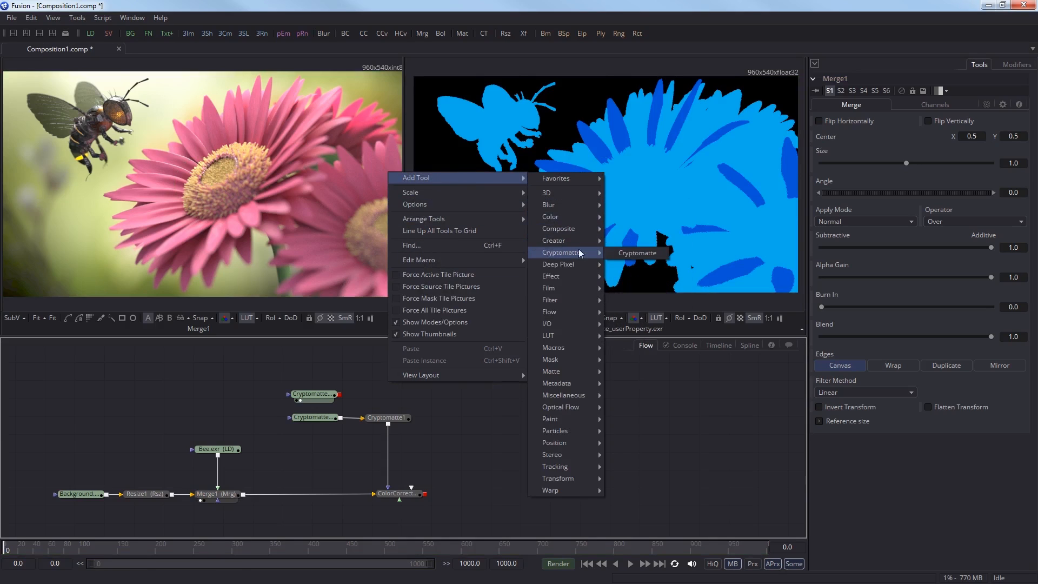
pyautogui.click(612, 259)
pyautogui.moveTo(366, 392); pyautogui.dragTo(390, 400)
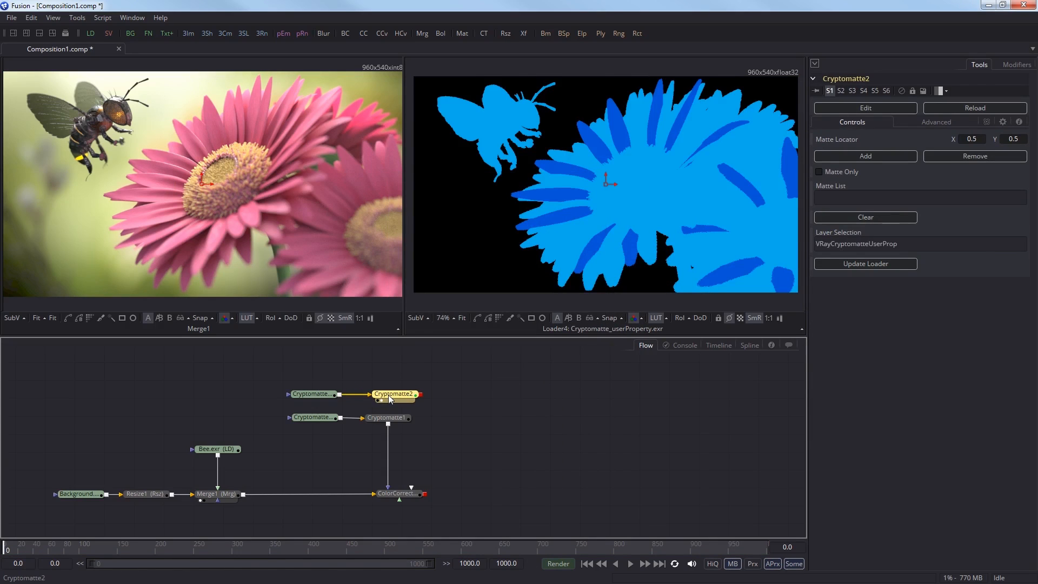
pyautogui.press('2')
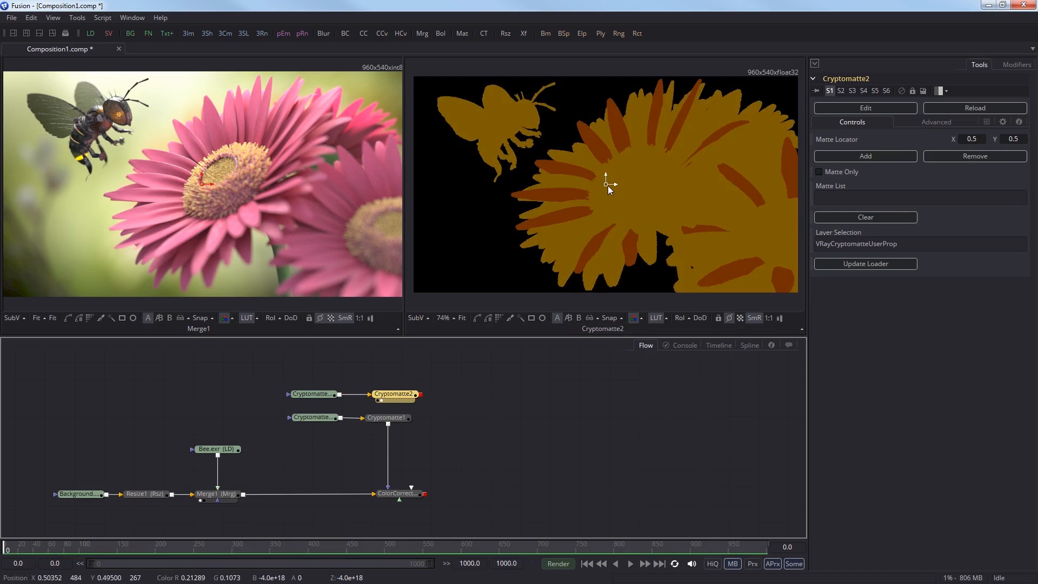
# Step: Move the Matte Locator onto a tagged petal at about 0.468, 0.695 and add it to the matte list
pyautogui.moveTo(607, 185); pyautogui.dragTo(593, 143)
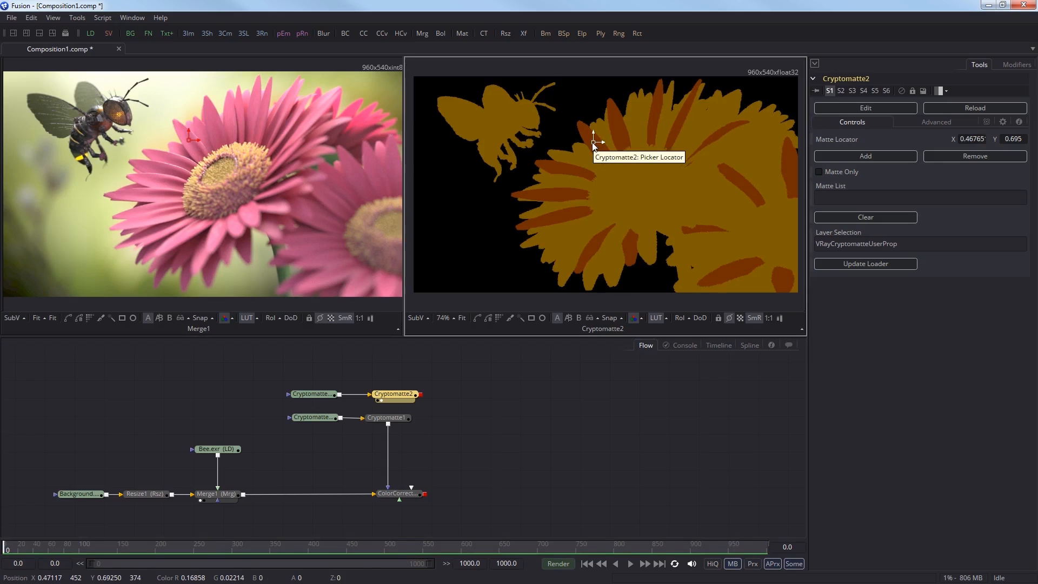
pyautogui.click(849, 154)
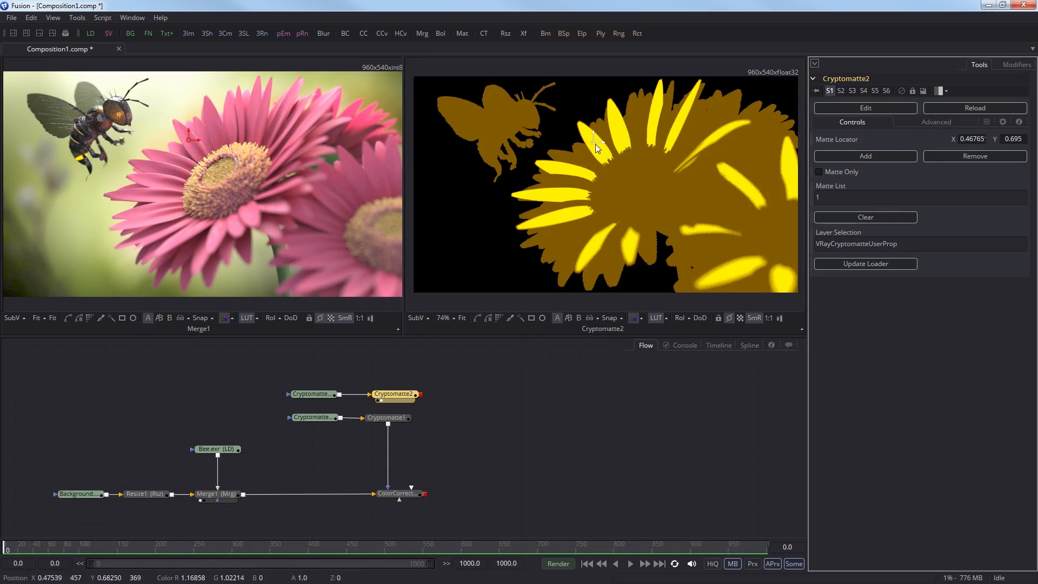
# Step: Add the untagged area at the bee to the matte list, remove it again and enable Matte Only
pyautogui.moveTo(596, 143); pyautogui.dragTo(518, 115)
pyautogui.click(832, 155)
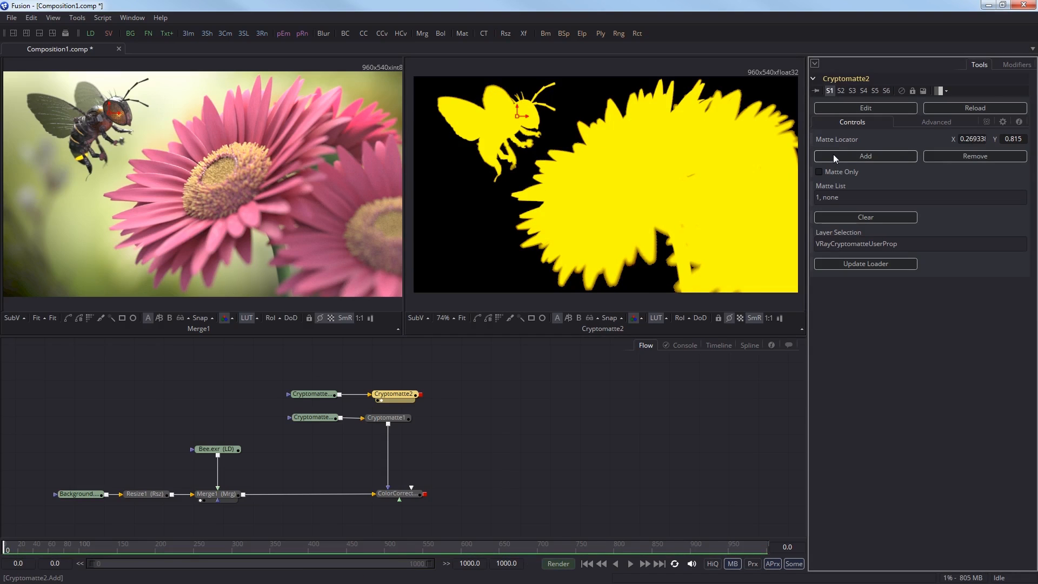
pyautogui.click(946, 160)
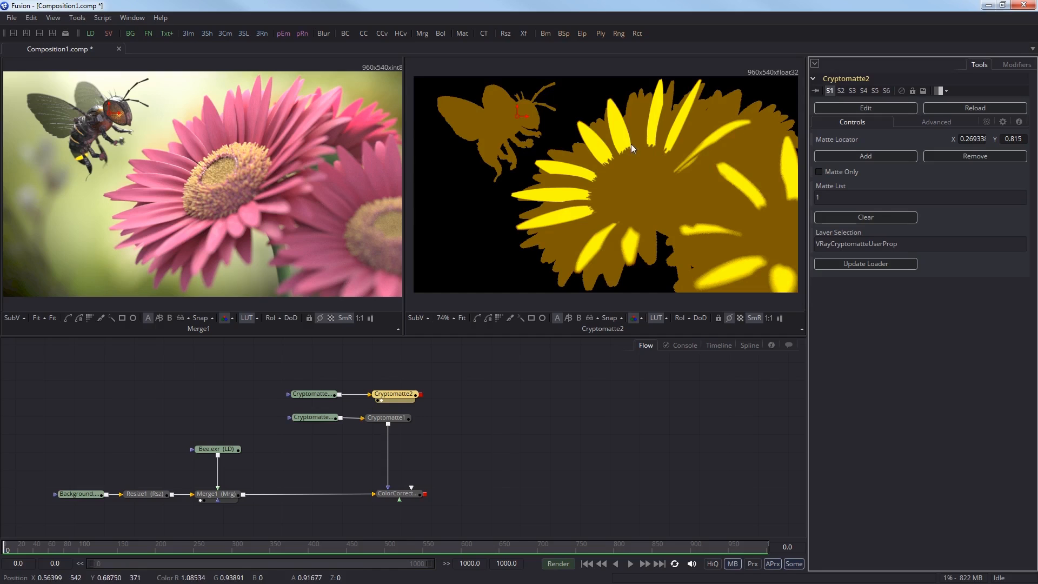
pyautogui.click(819, 171)
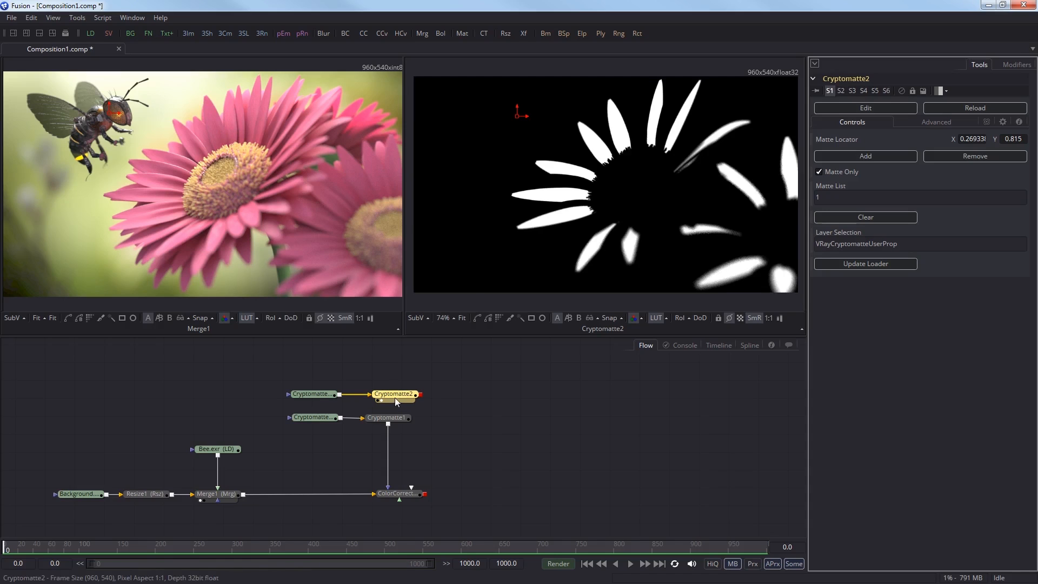
# Step: Add a second Color Corrector after the existing one and connect the user-property Cryptomatte tool as its mask
pyautogui.moveTo(394, 398); pyautogui.dragTo(473, 400)
pyautogui.click(508, 418)
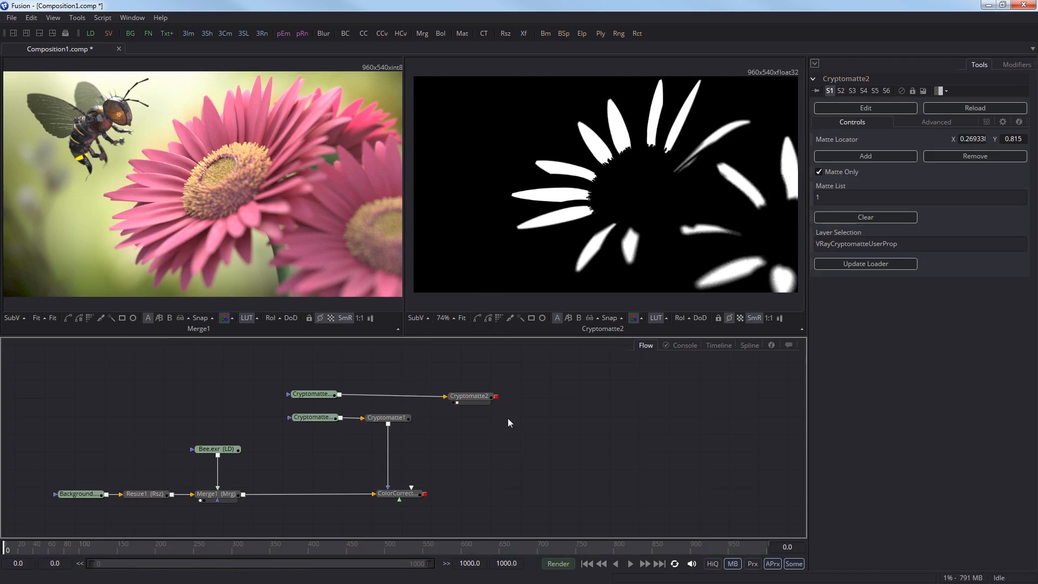
pyautogui.click(364, 33)
pyautogui.moveTo(507, 443); pyautogui.dragTo(502, 493)
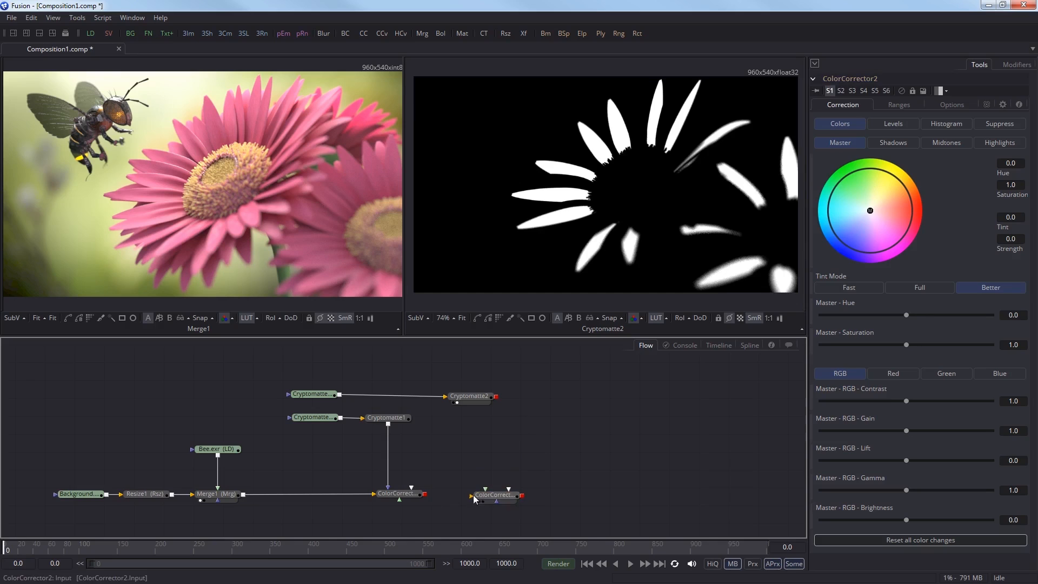
pyautogui.moveTo(425, 494); pyautogui.dragTo(488, 396)
# Step: Show the new Color Corrector in the second viewer and set its Master Hue to about -0.213
pyautogui.click(499, 502)
pyautogui.press('2')
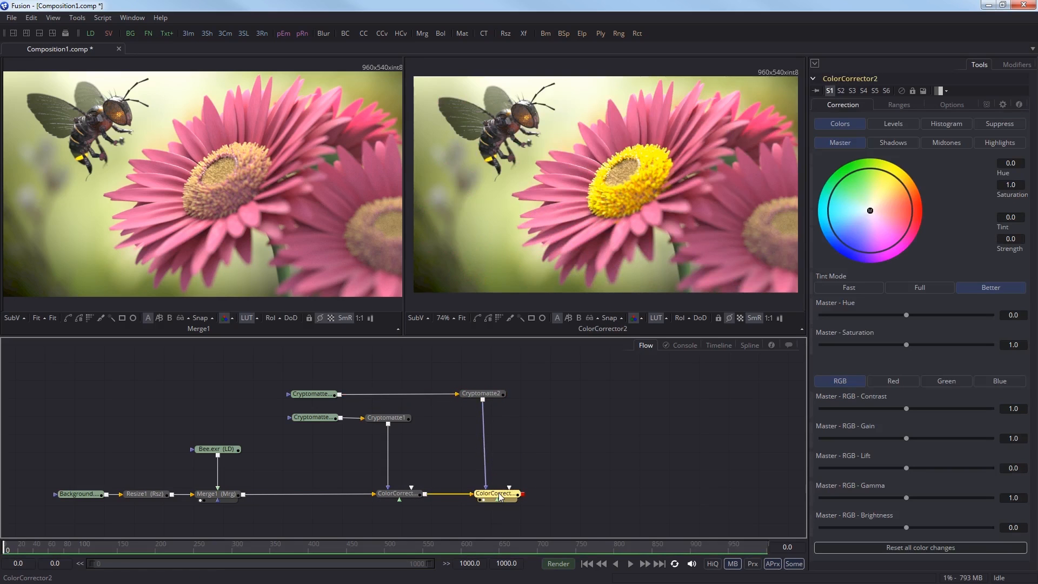
pyautogui.moveTo(907, 315); pyautogui.dragTo(890, 314)
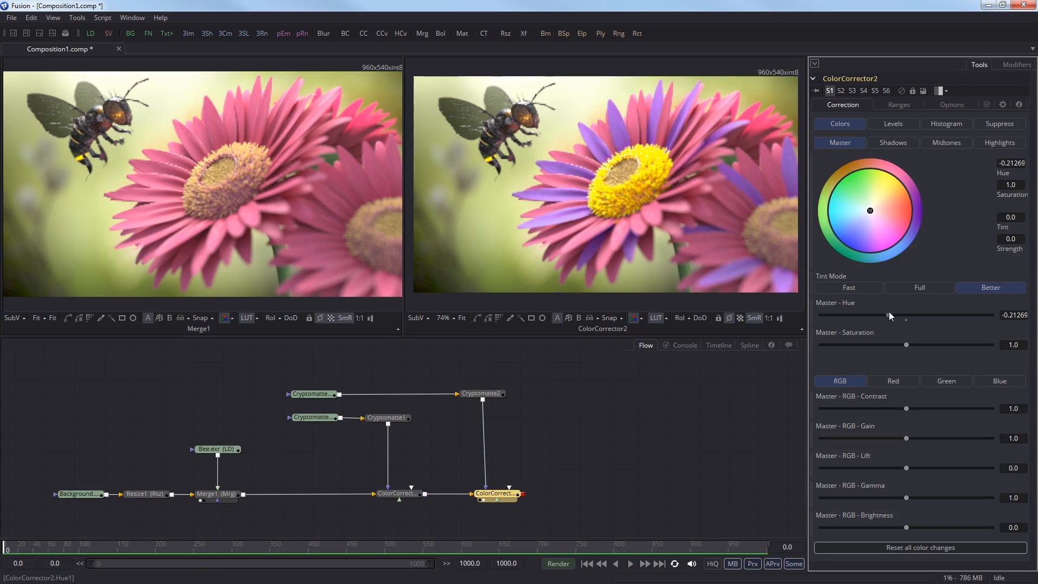